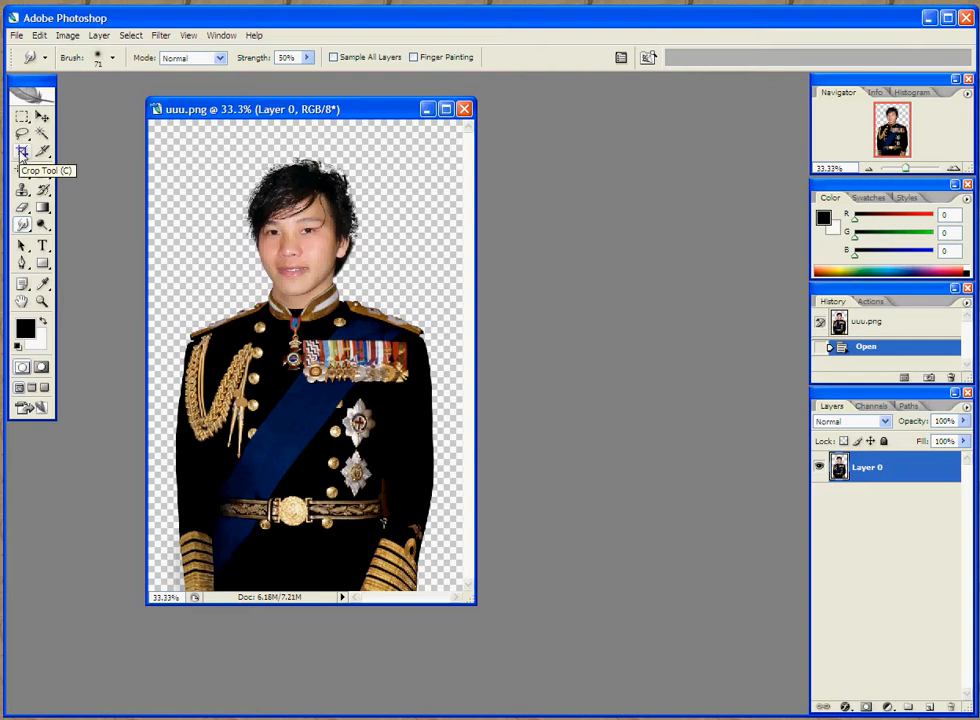
Step: Set the Crop tool to a width of 3 cm, a height of 4 cm and a resolution of 300 pixels/inch
click(22, 152)
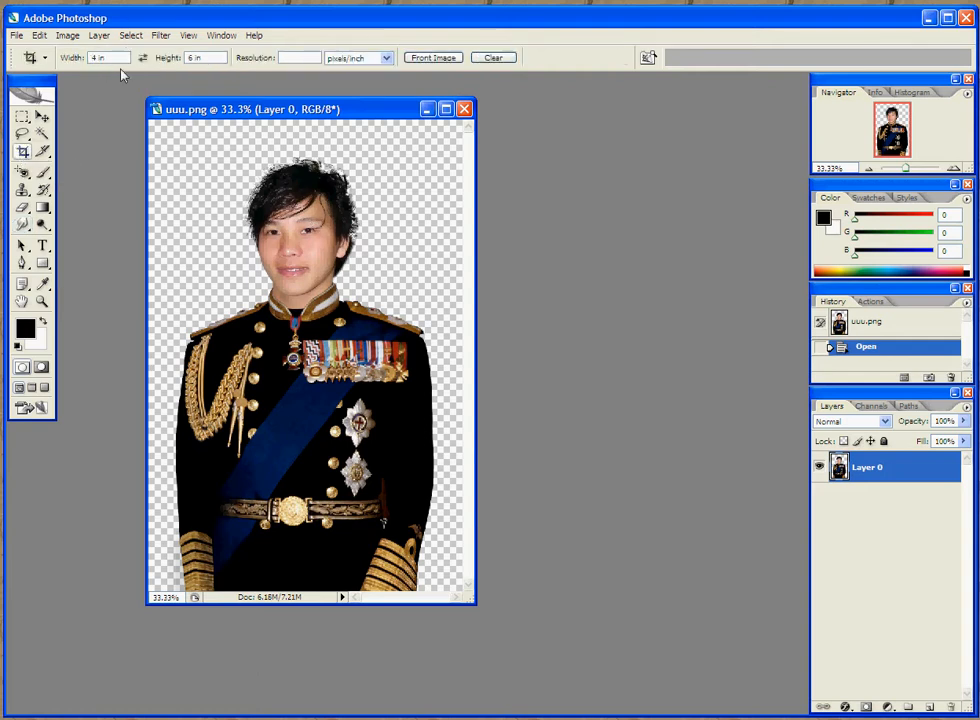
drag(113, 58, 71, 66)
text(3cm)
key(Tab)
text(4)
text(cm)
text(00)
Step: Crop the portrait to the head, shoulders and upper chest at the 3 x 4 cm ratio, with the face centred
drag(320, 113, 366, 107)
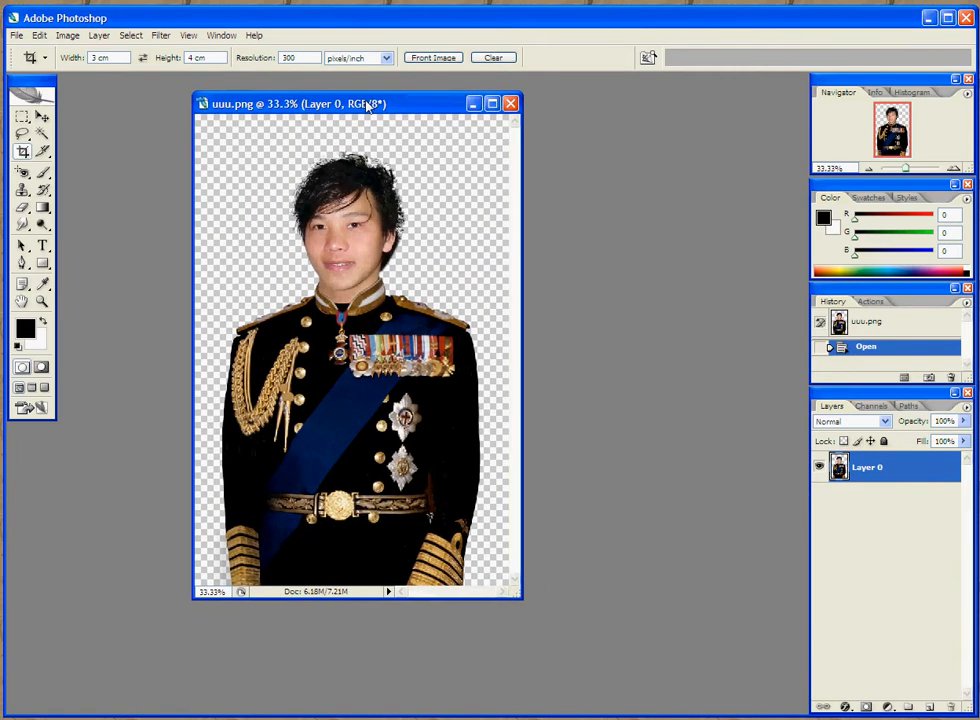
mouse_move(242, 115)
mouse_down()
mouse_move(370, 356)
mouse_move(455, 395)
mouse_move(448, 408)
mouse_move(437, 366)
mouse_up()
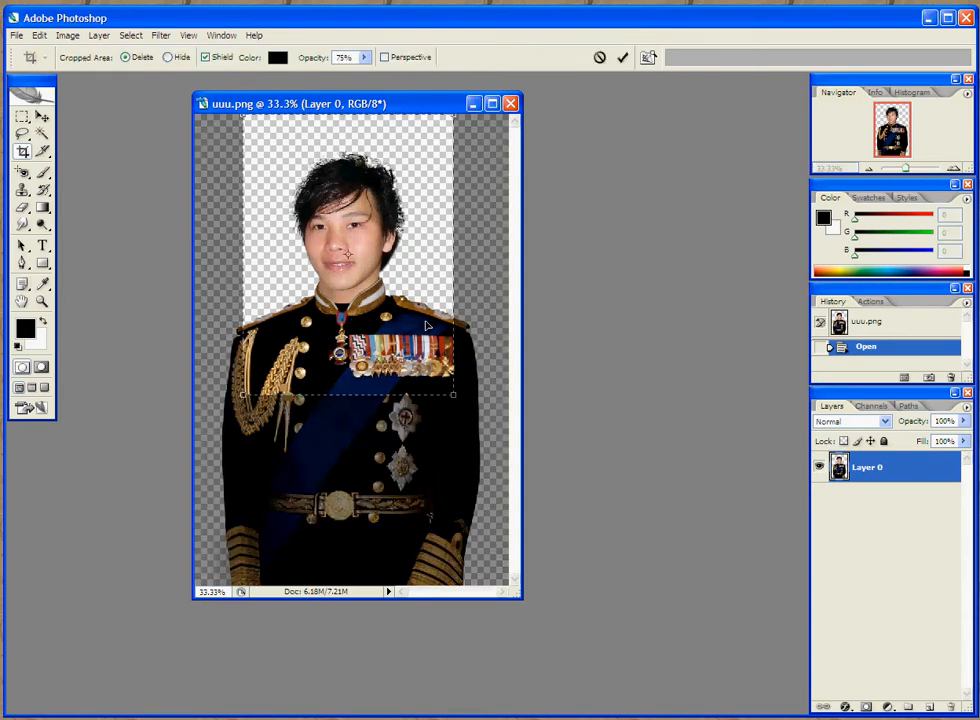
drag(420, 319, 426, 337)
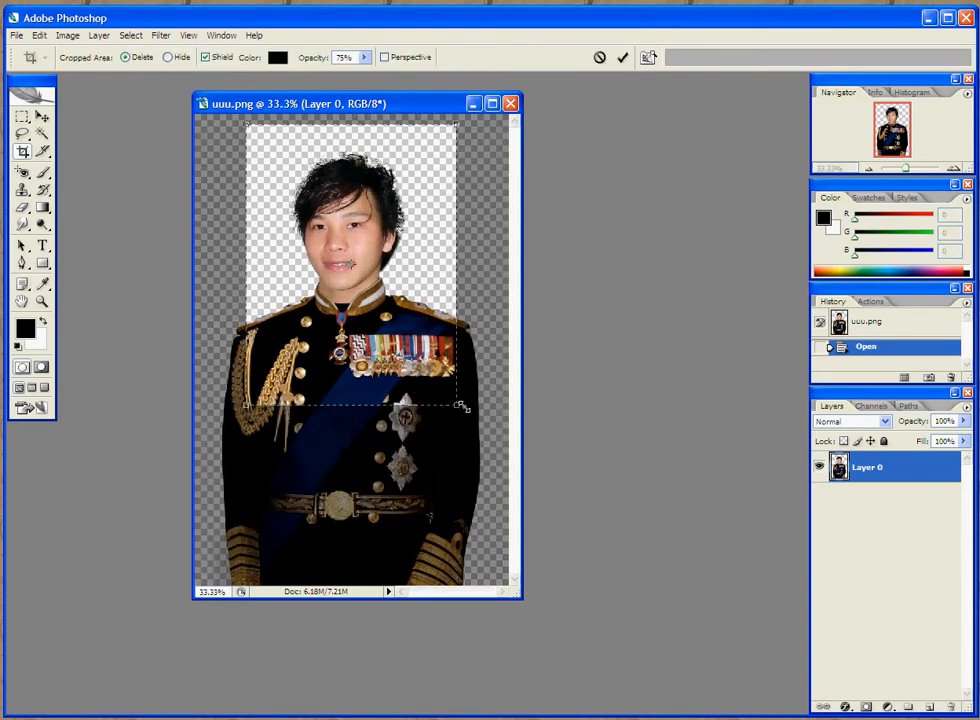
drag(459, 407, 448, 394)
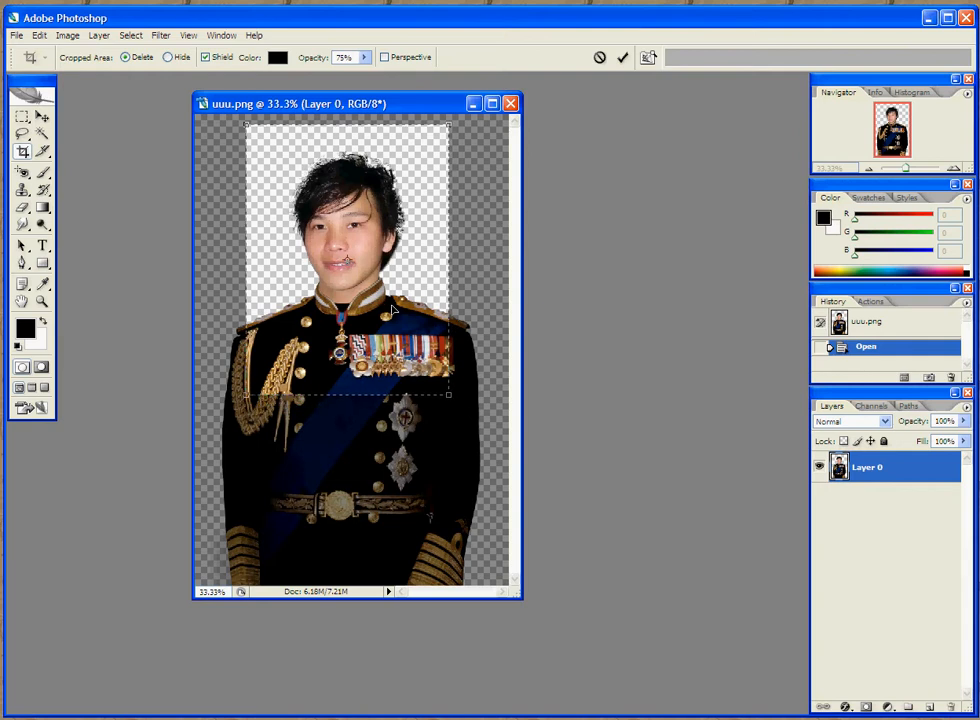
key(Return)
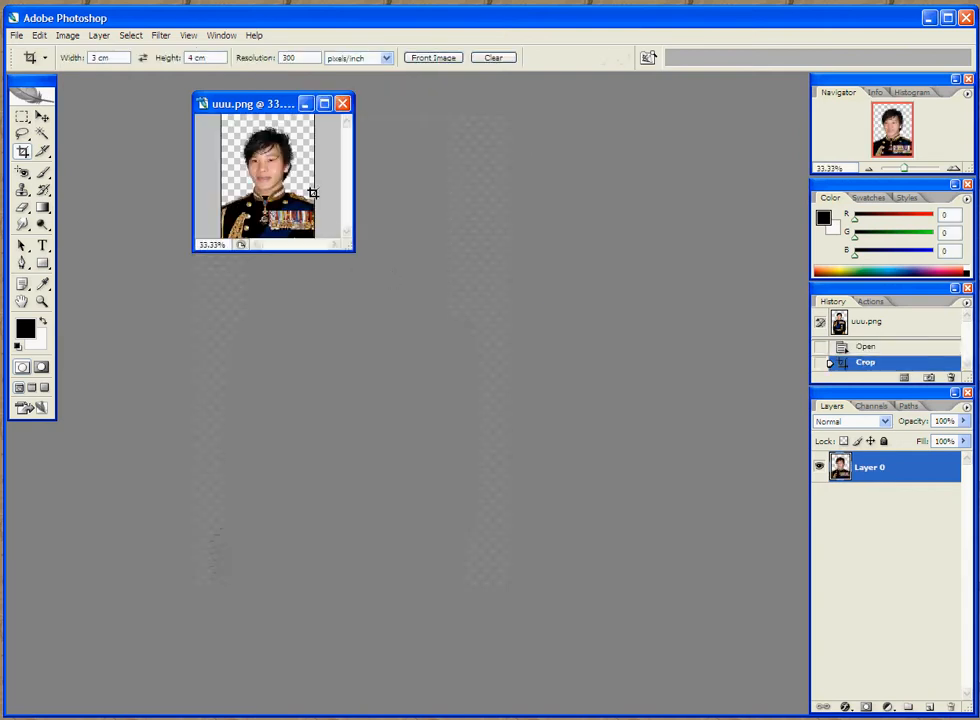
drag(272, 104, 335, 196)
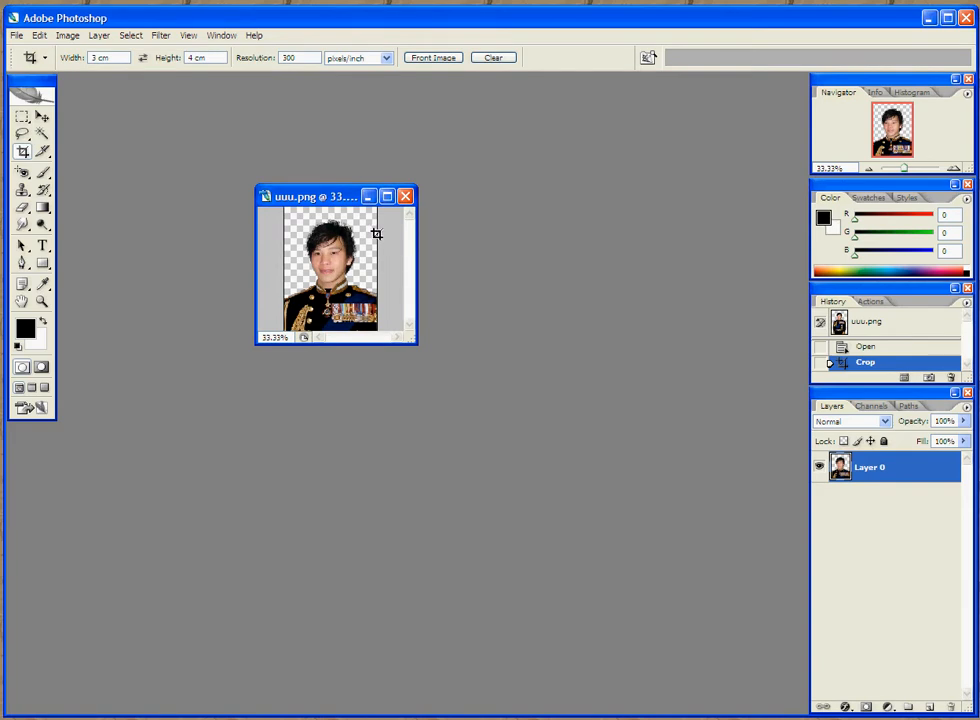
drag(339, 197, 356, 199)
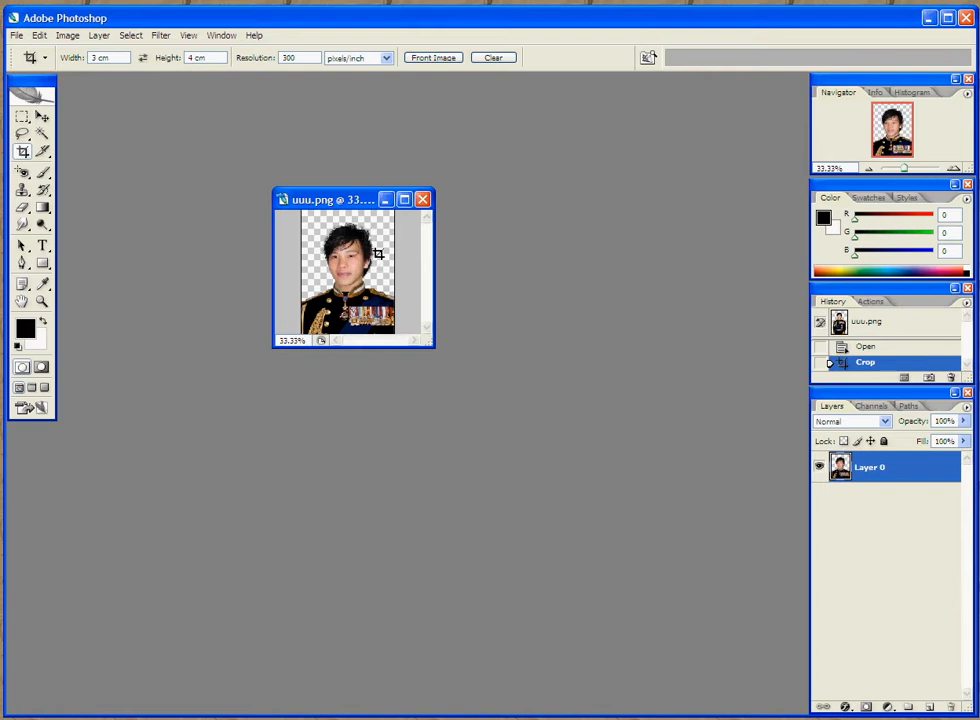
Step: Add a new empty layer, place it beneath the portrait layer and make it the active layer
click(929, 708)
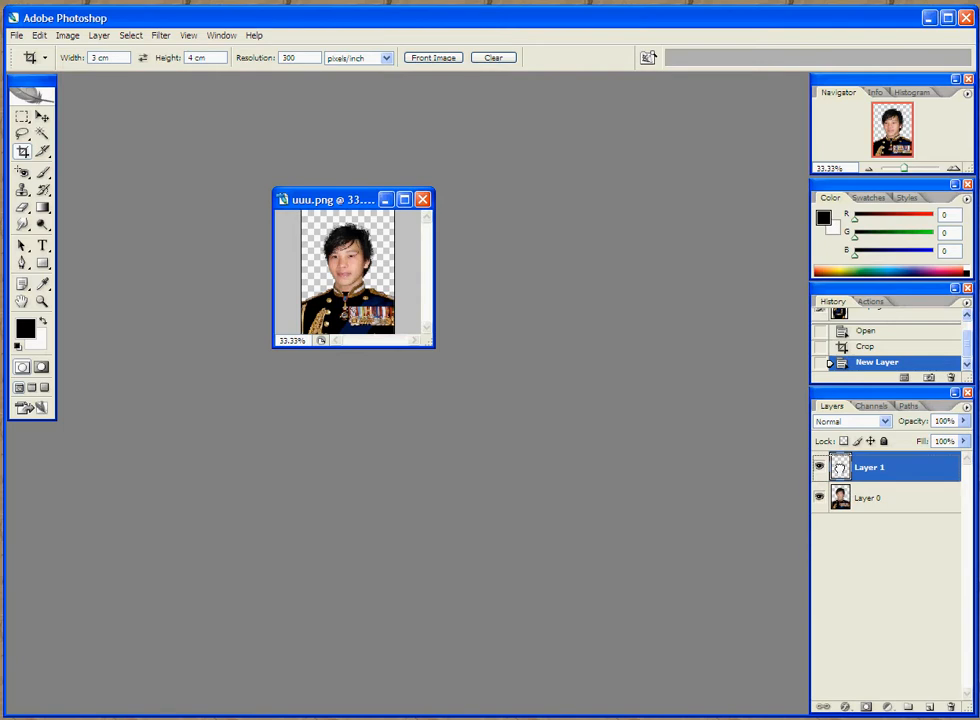
drag(843, 497, 850, 462)
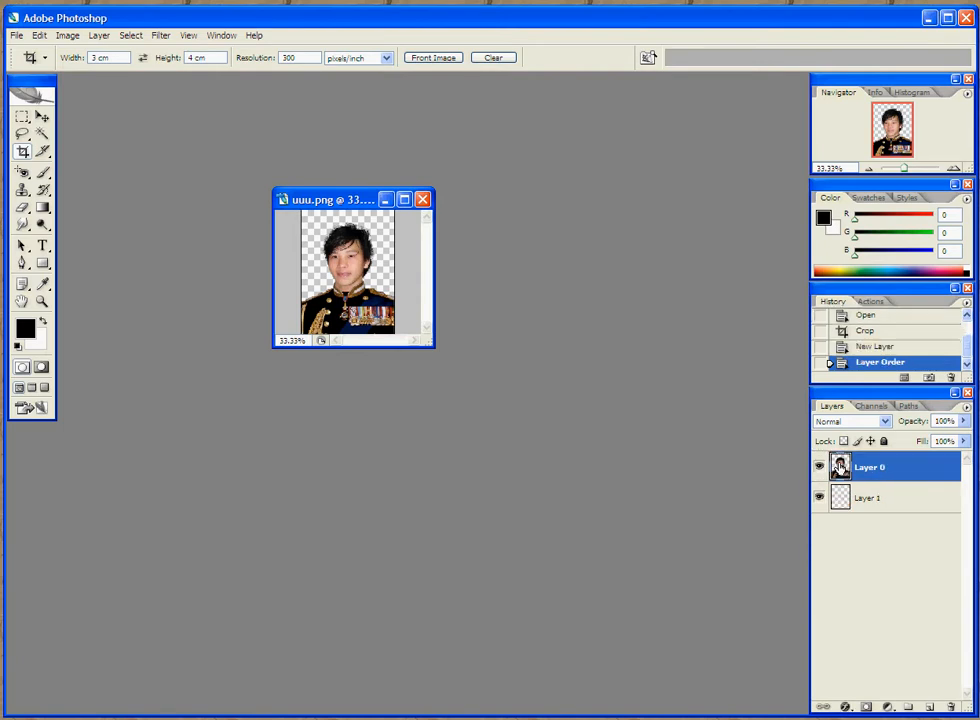
click(856, 497)
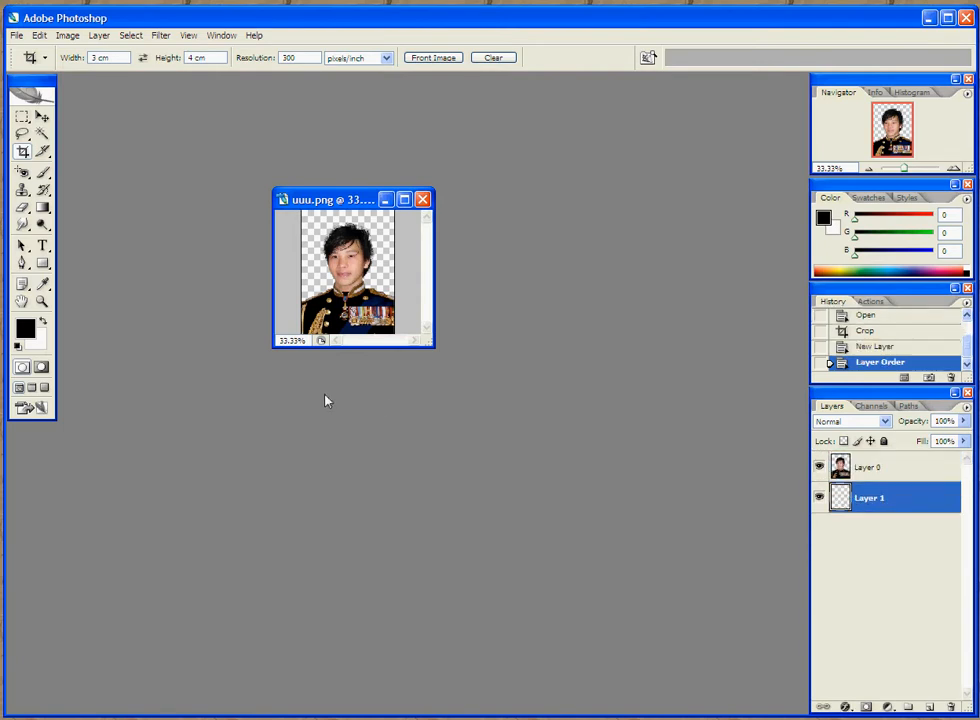
Step: Fill the empty layer behind the portrait with blue 1756f5 using the Paint Bucket
click(25, 330)
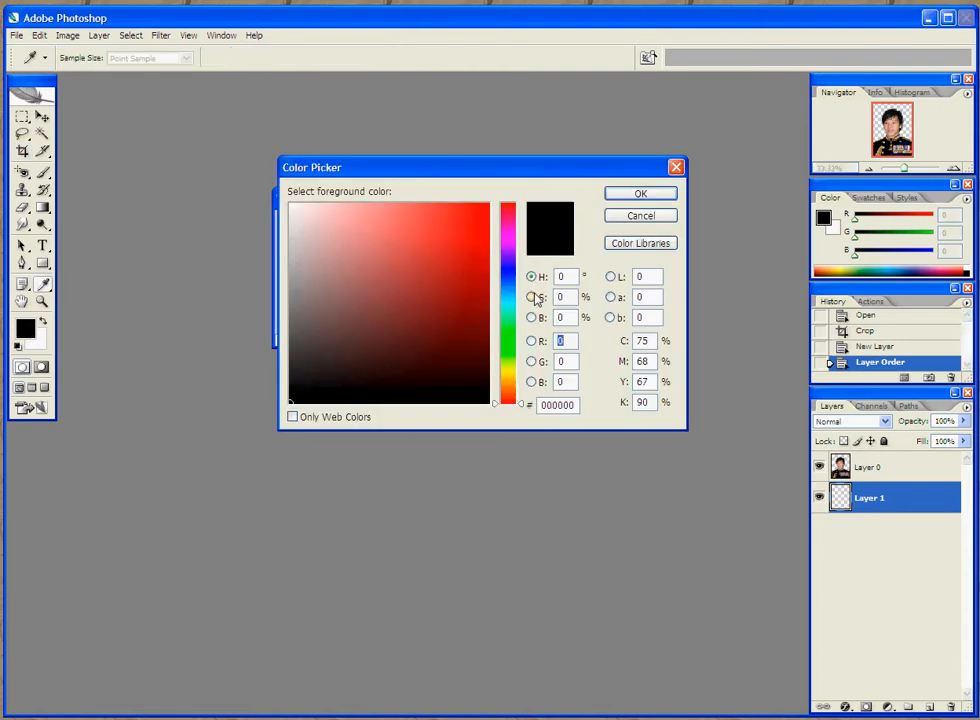
drag(512, 306, 513, 279)
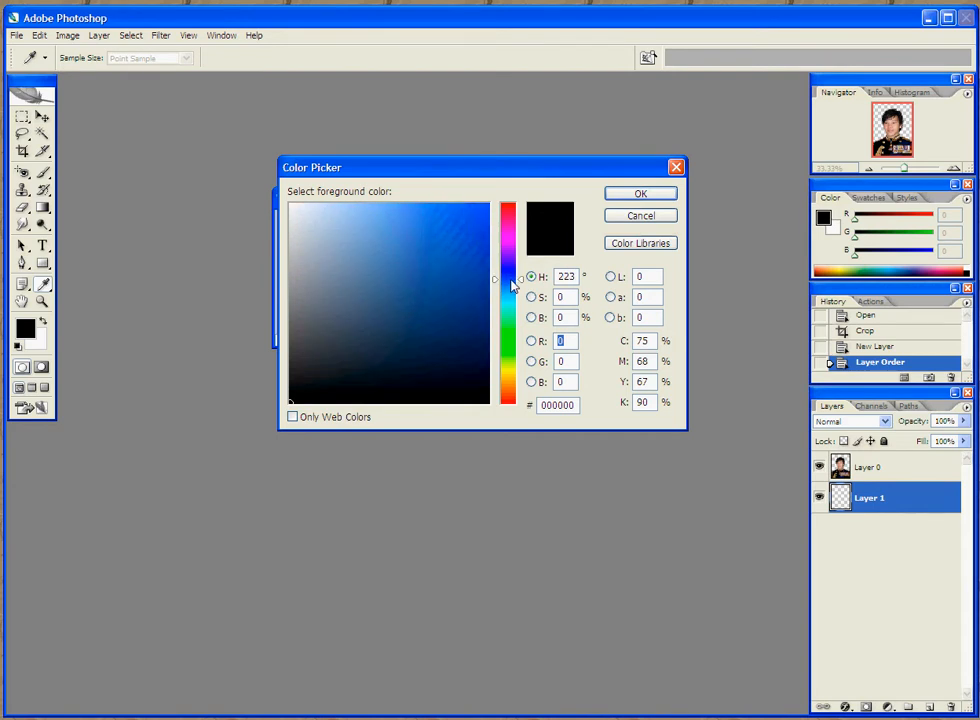
click(471, 211)
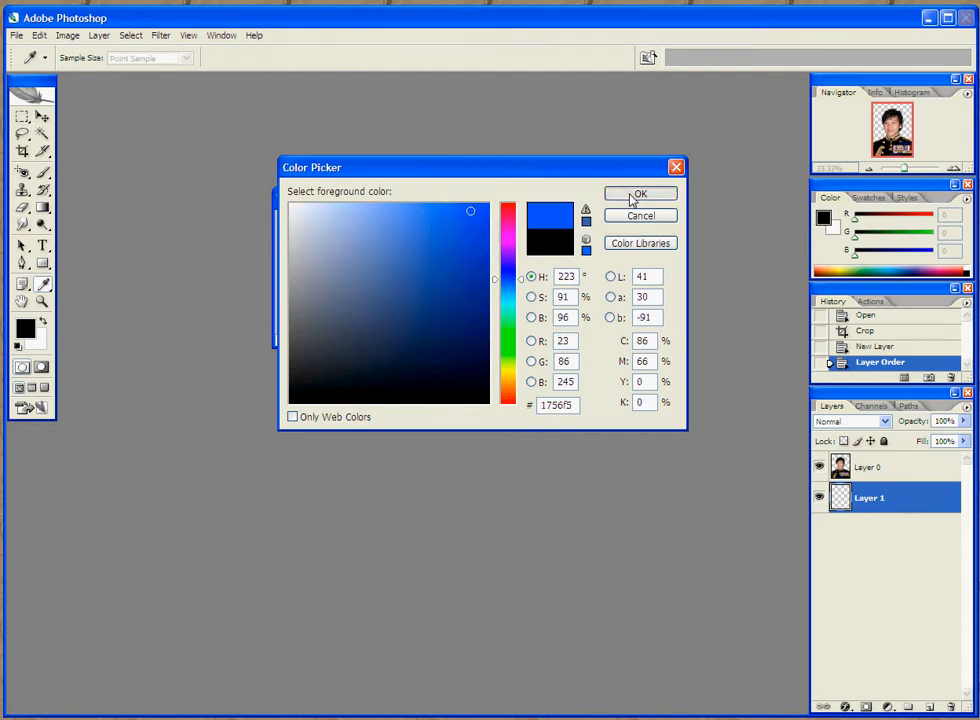
click(634, 195)
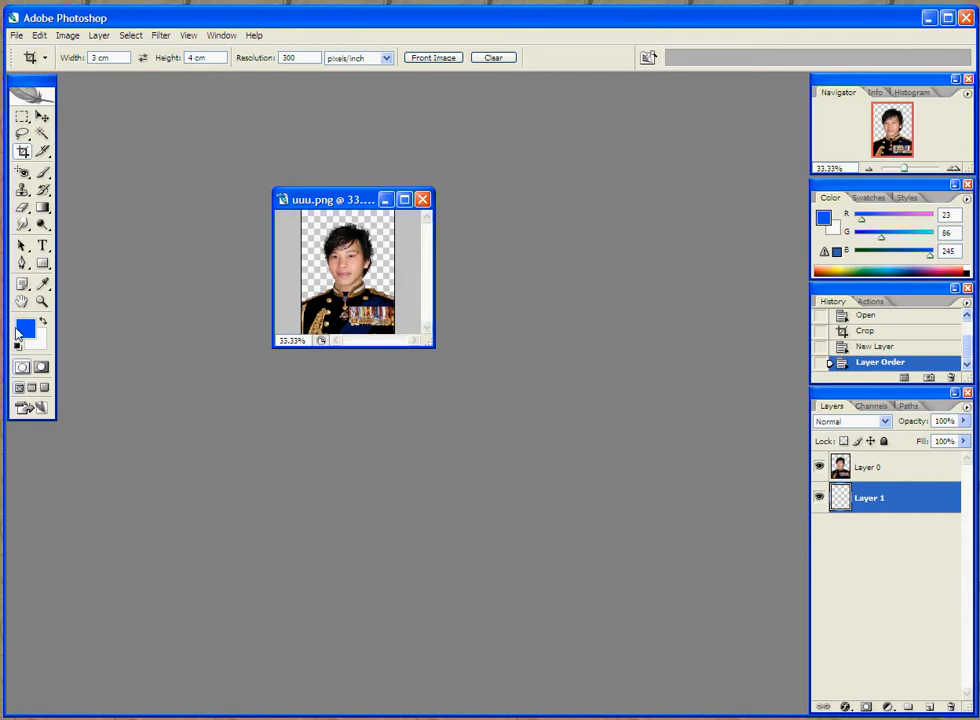
click(44, 213)
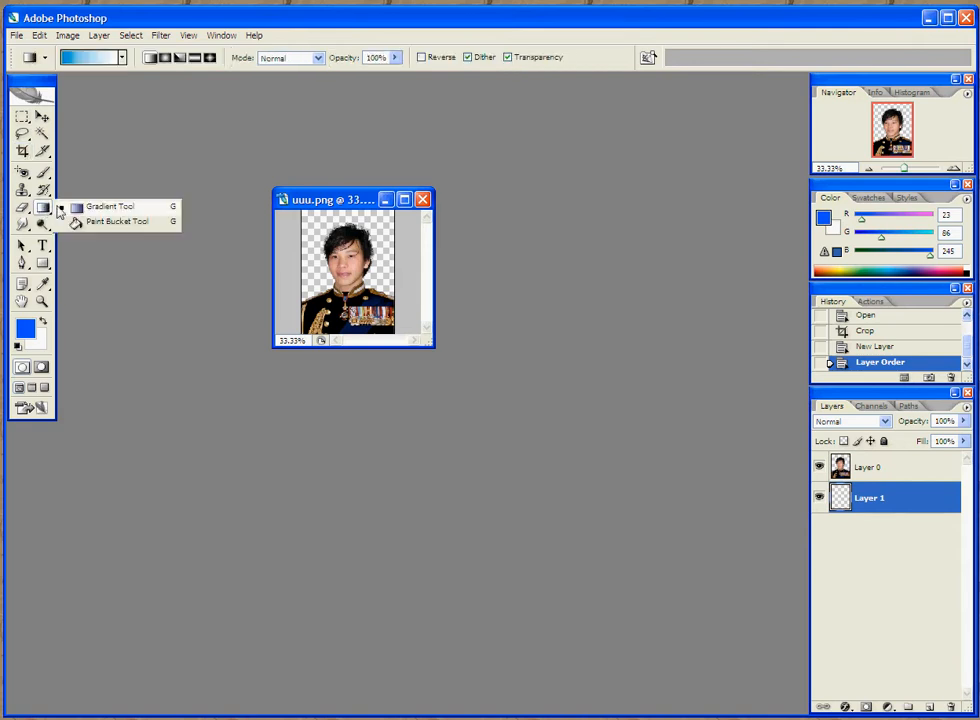
click(133, 229)
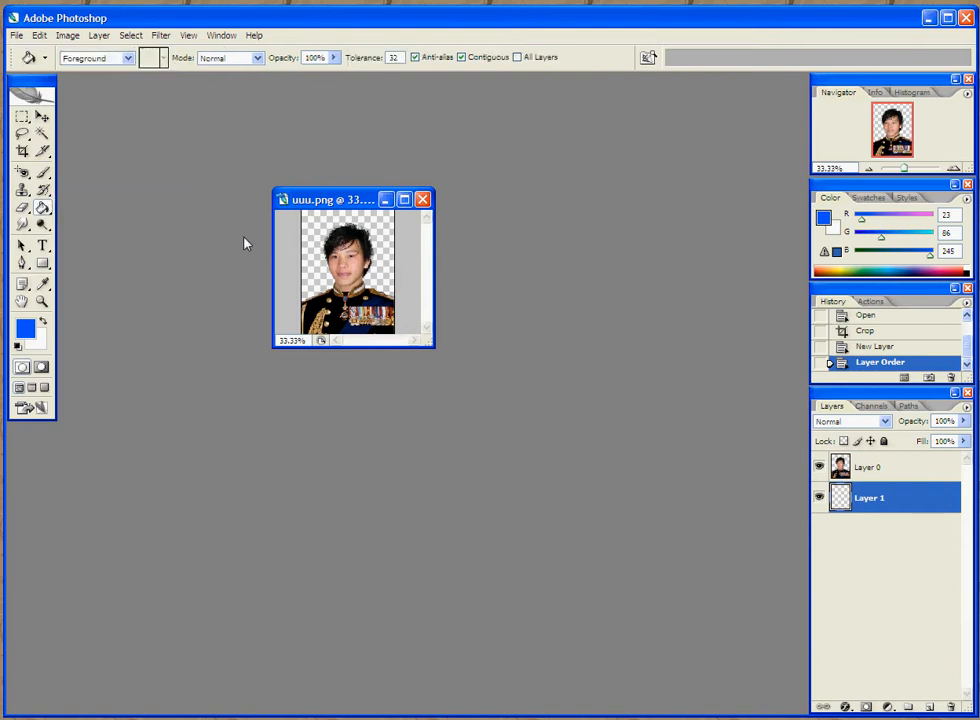
click(321, 276)
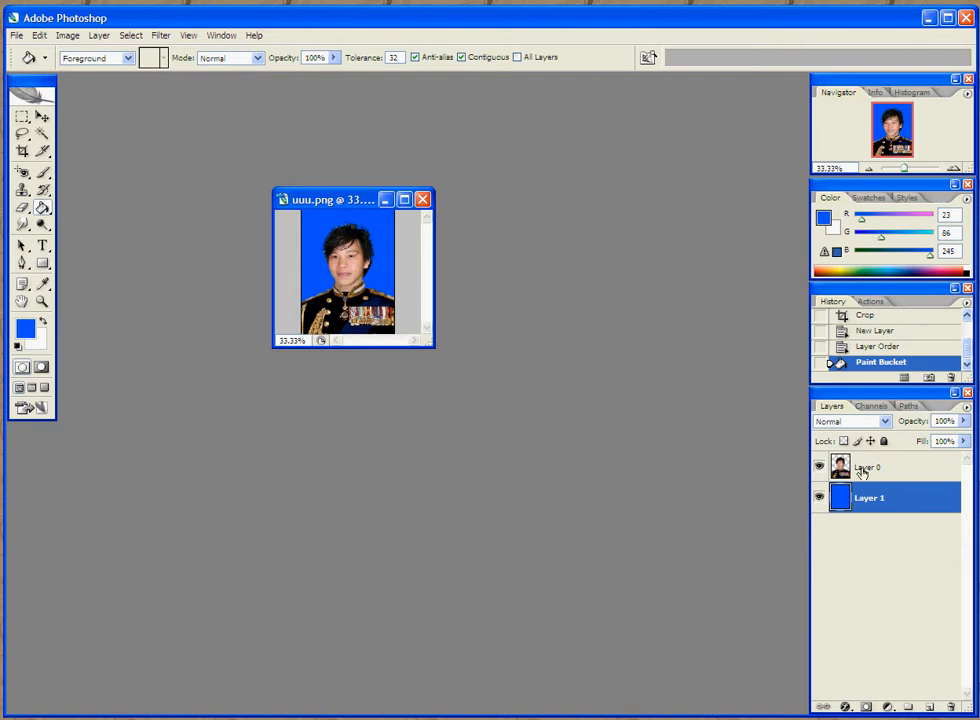
Step: Flatten the portrait and the blue background into a single layer and shift the image window aside
right_click(909, 497)
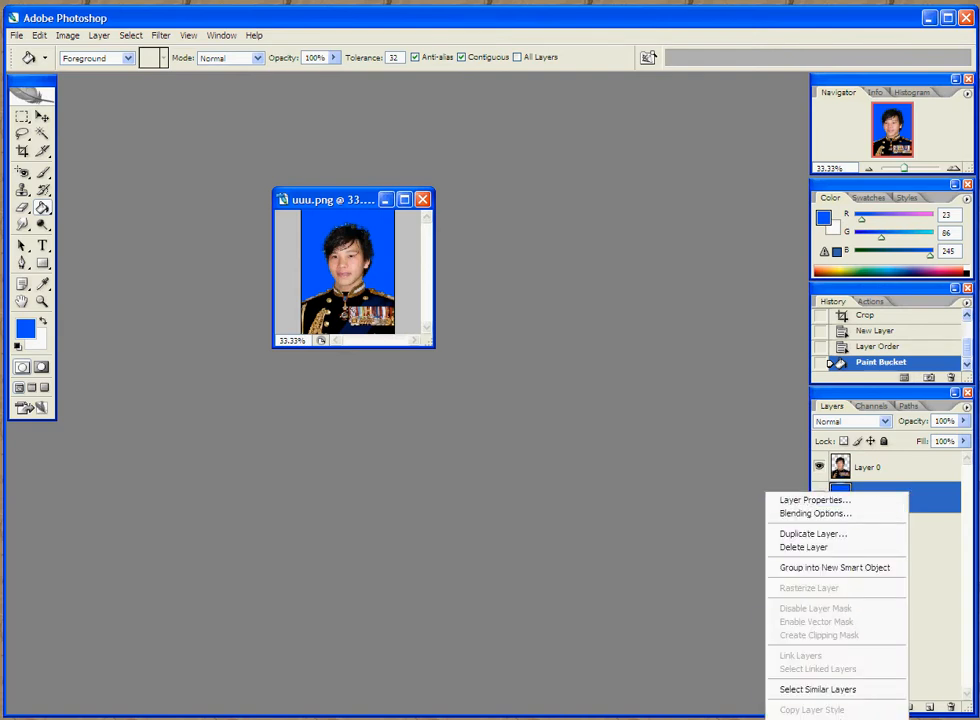
click(836, 719)
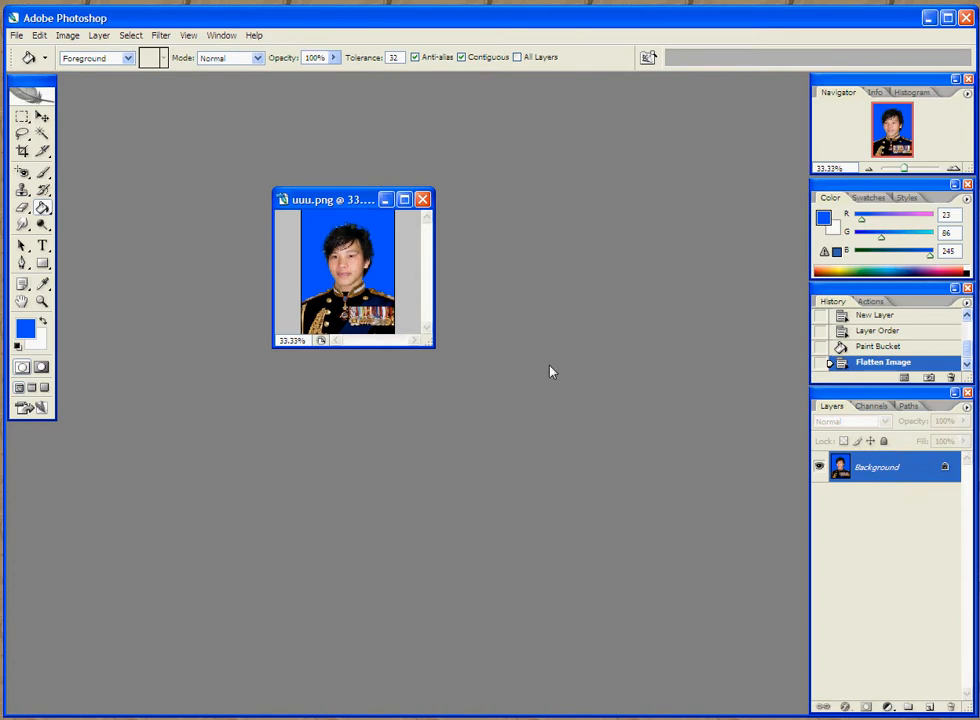
drag(355, 199, 497, 207)
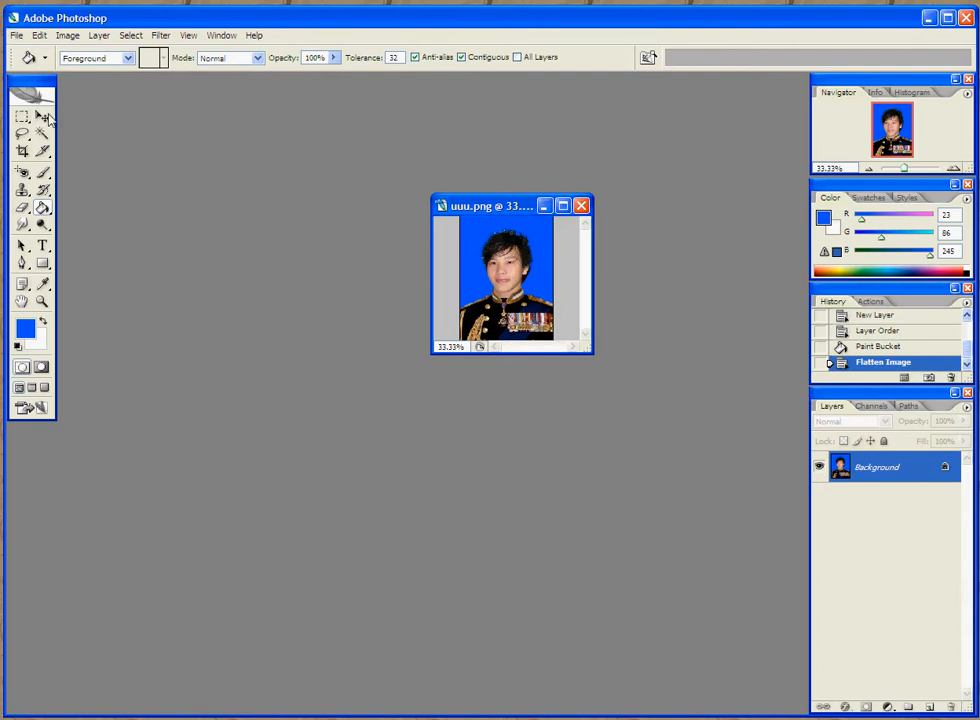
Step: Compare the resolution value and unit in the new-document settings with the Crop tool's resolution unit options
click(17, 35)
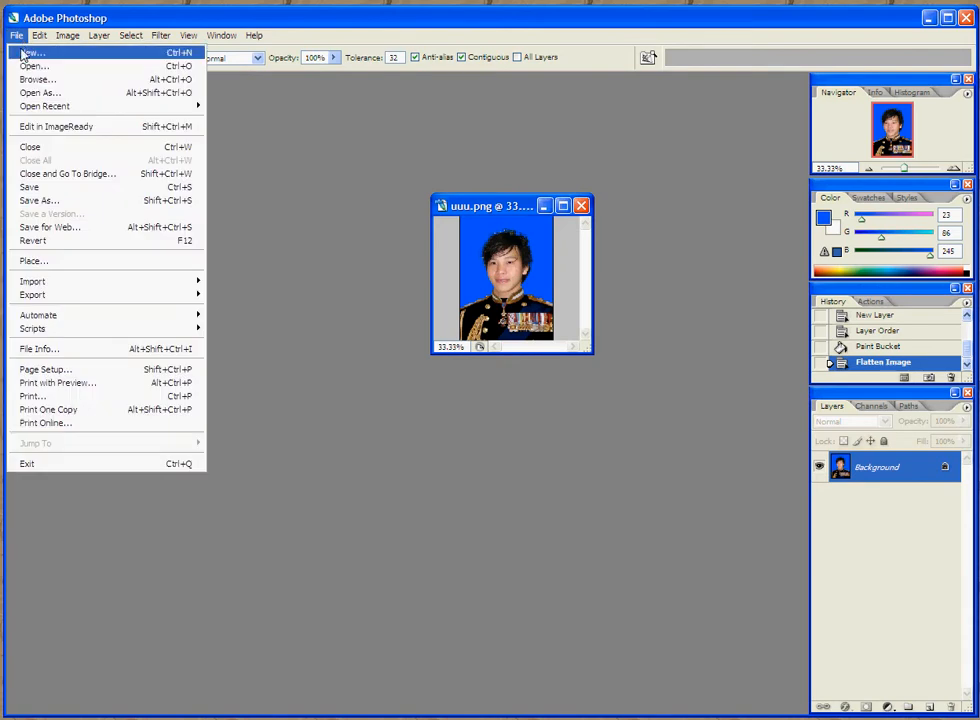
click(32, 52)
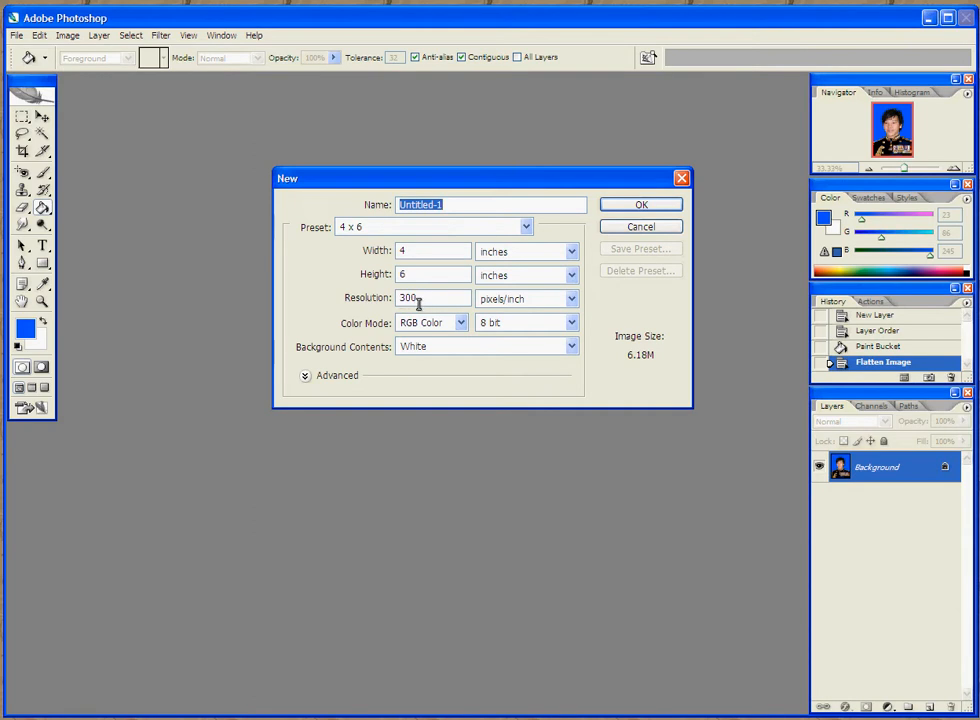
drag(496, 185, 480, 347)
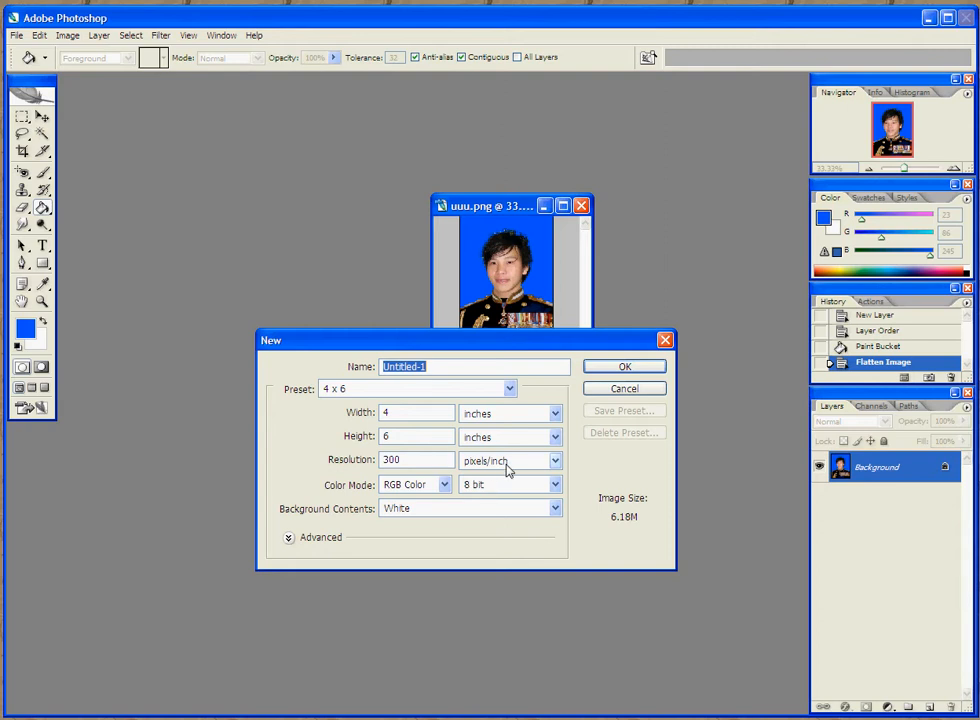
click(624, 388)
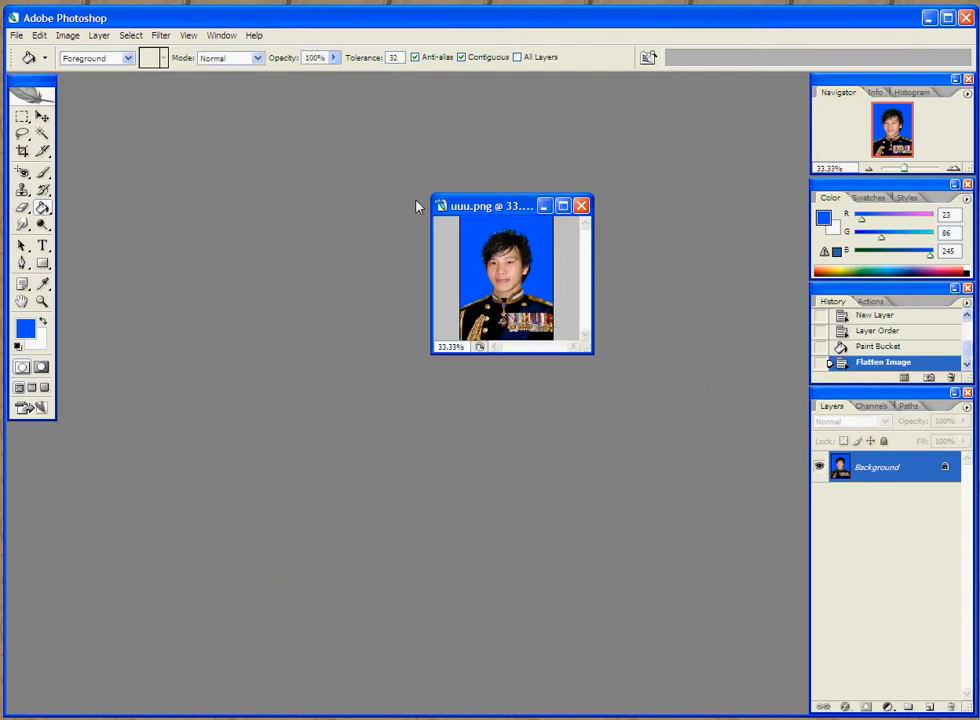
click(22, 151)
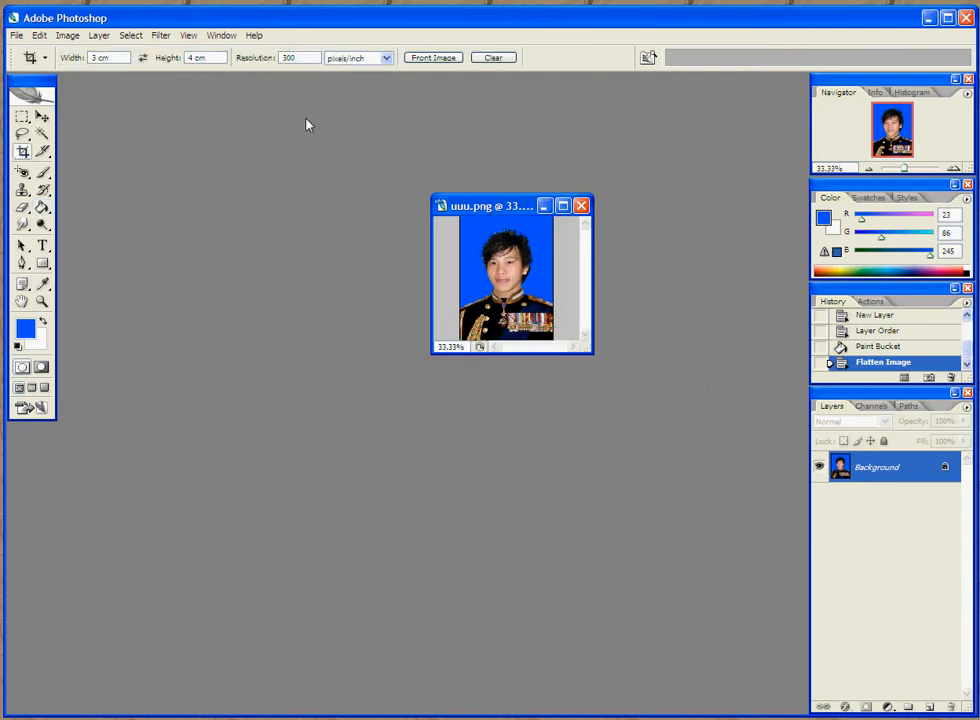
click(385, 59)
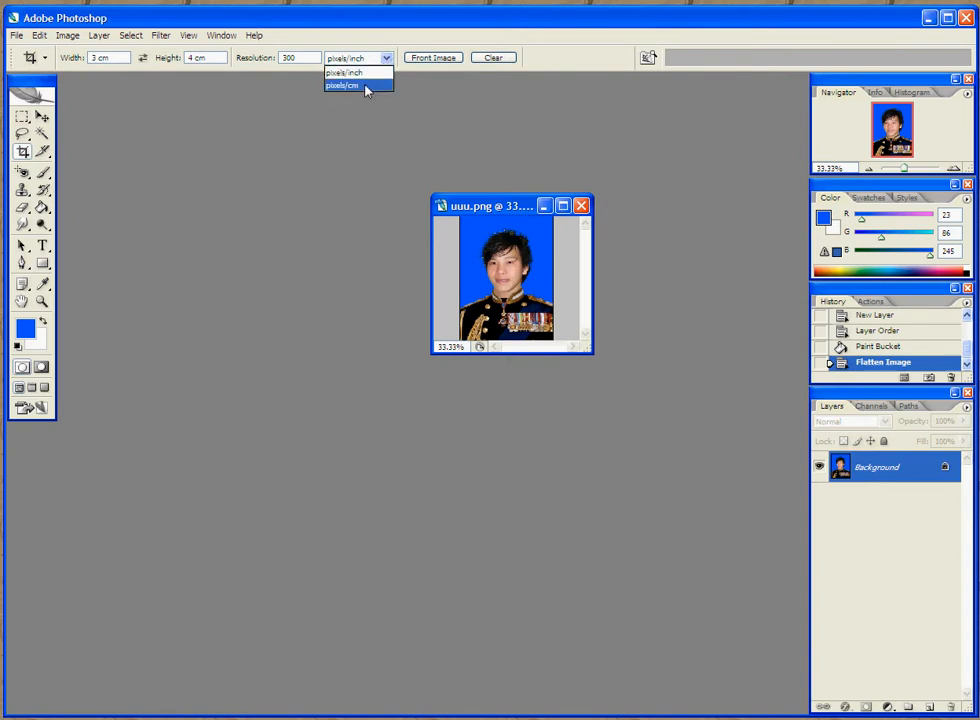
click(472, 204)
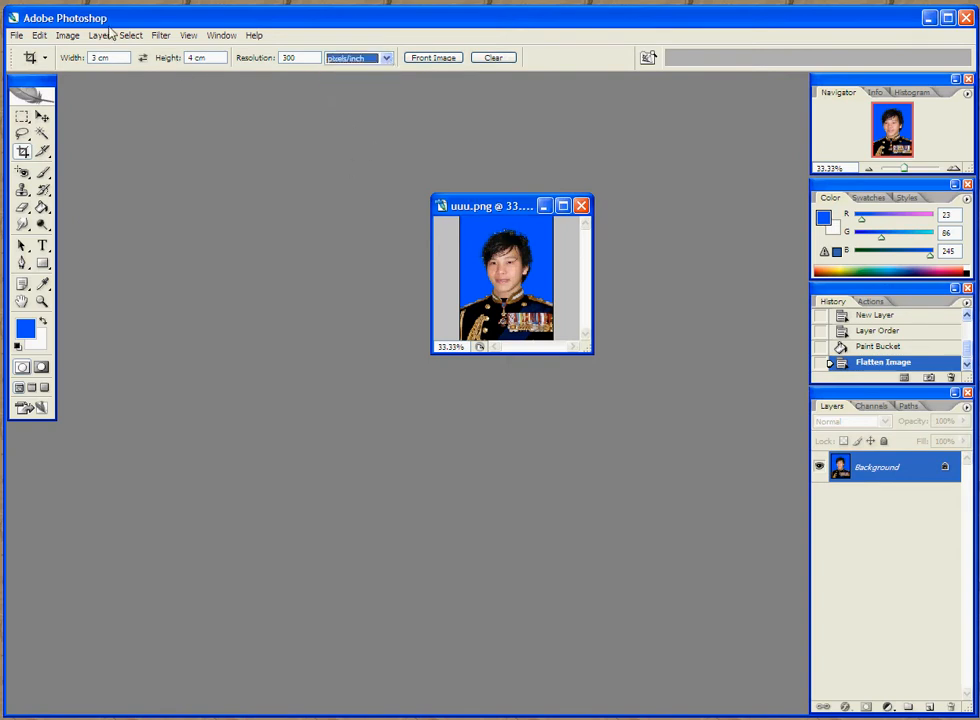
click(17, 35)
click(28, 52)
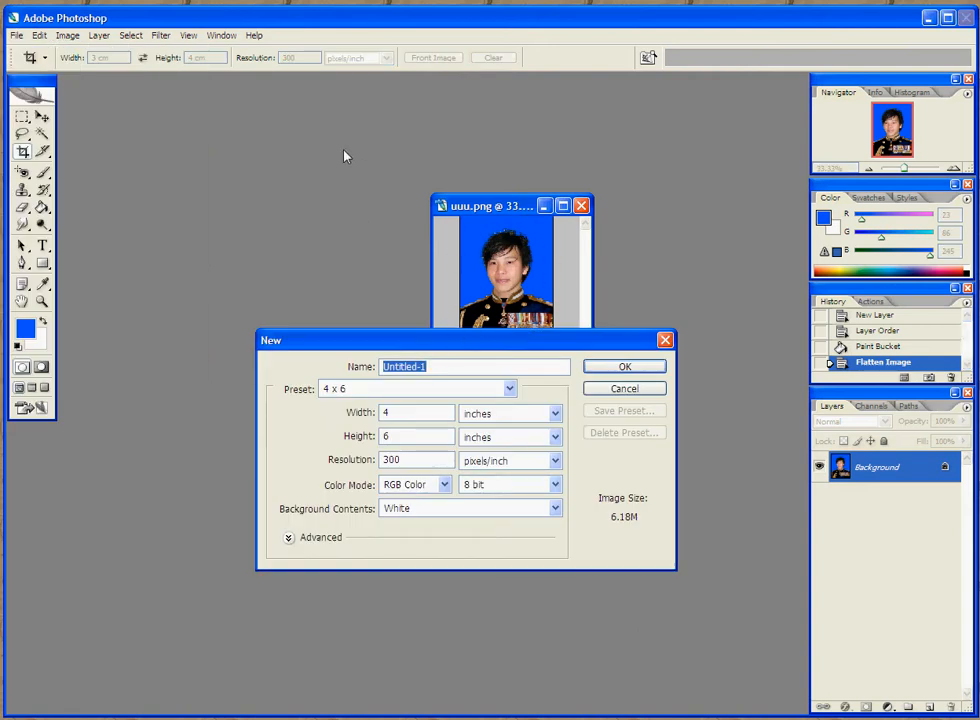
click(620, 388)
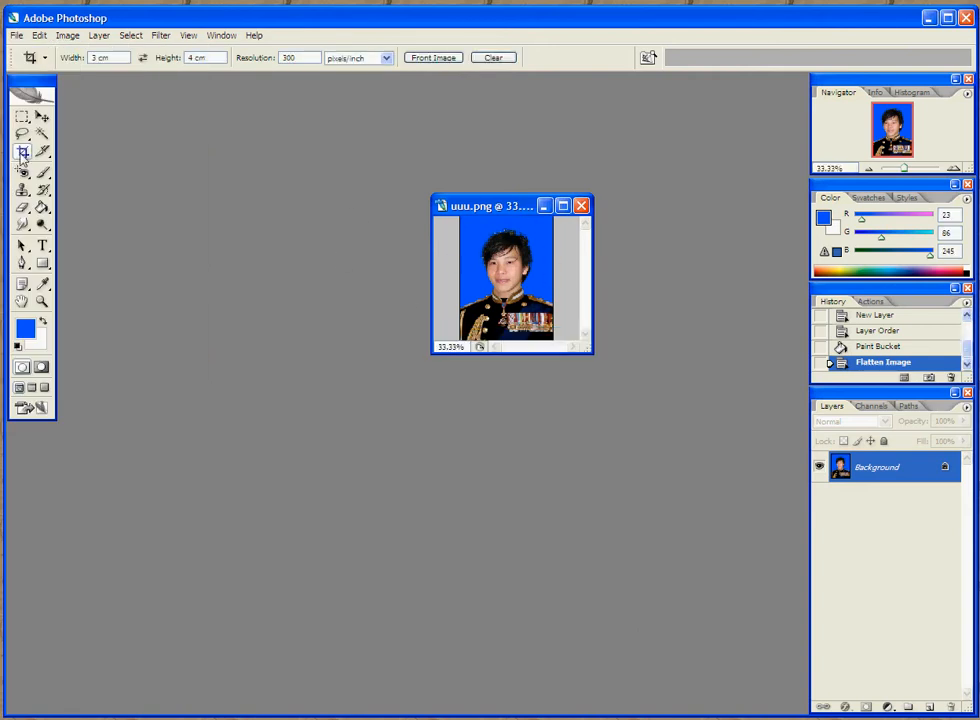
Step: Change the Crop tool's resolution to 300 pixels/cm
click(385, 58)
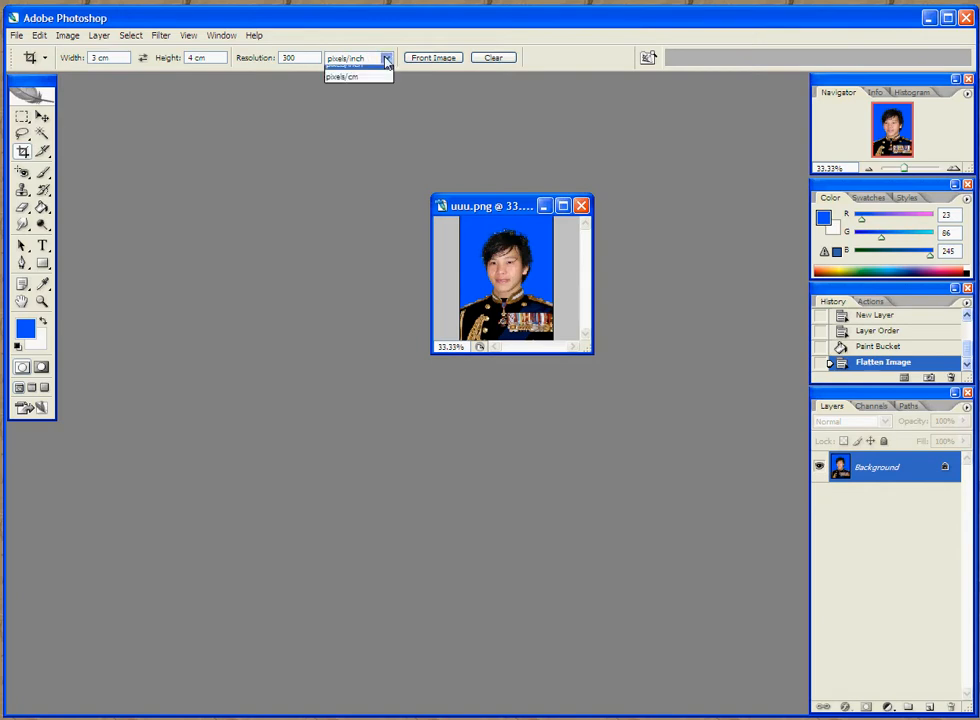
click(360, 86)
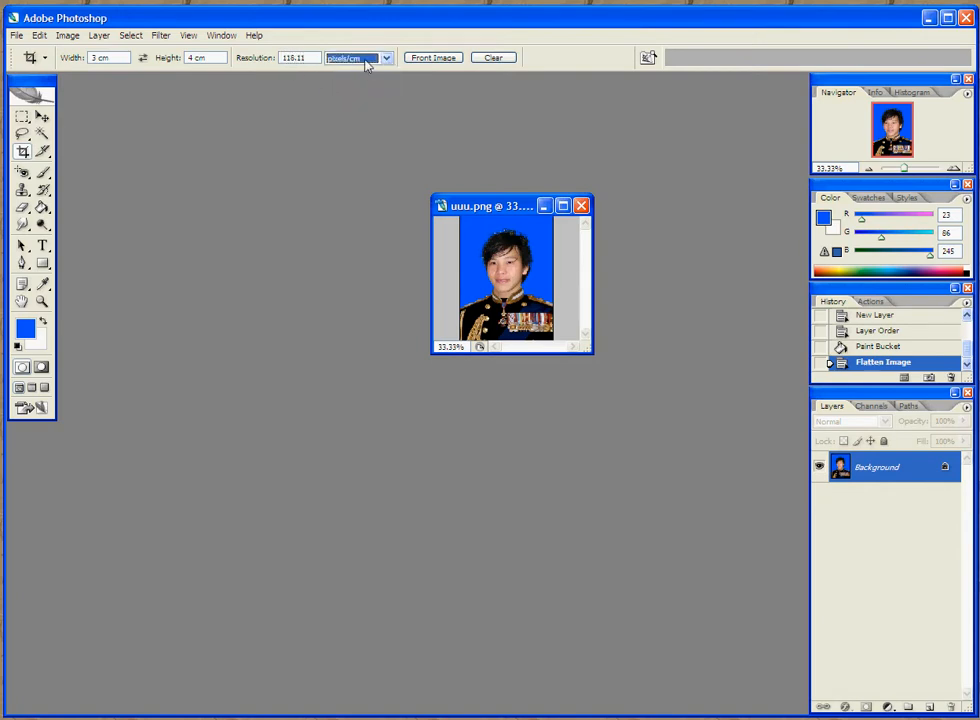
drag(311, 57, 269, 68)
text(300)
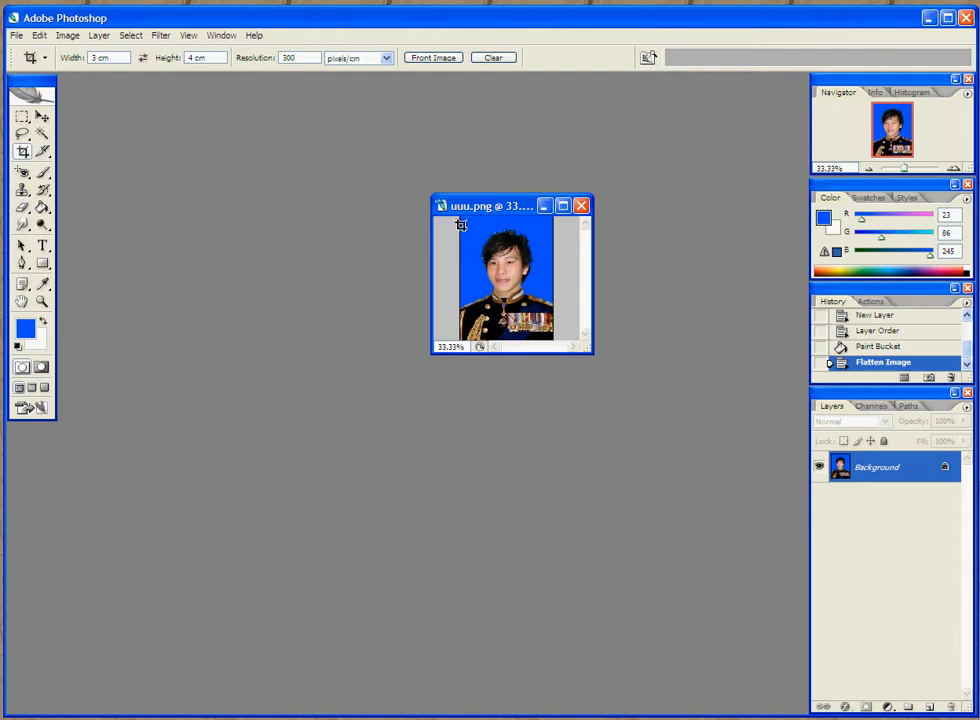
drag(460, 216, 554, 340)
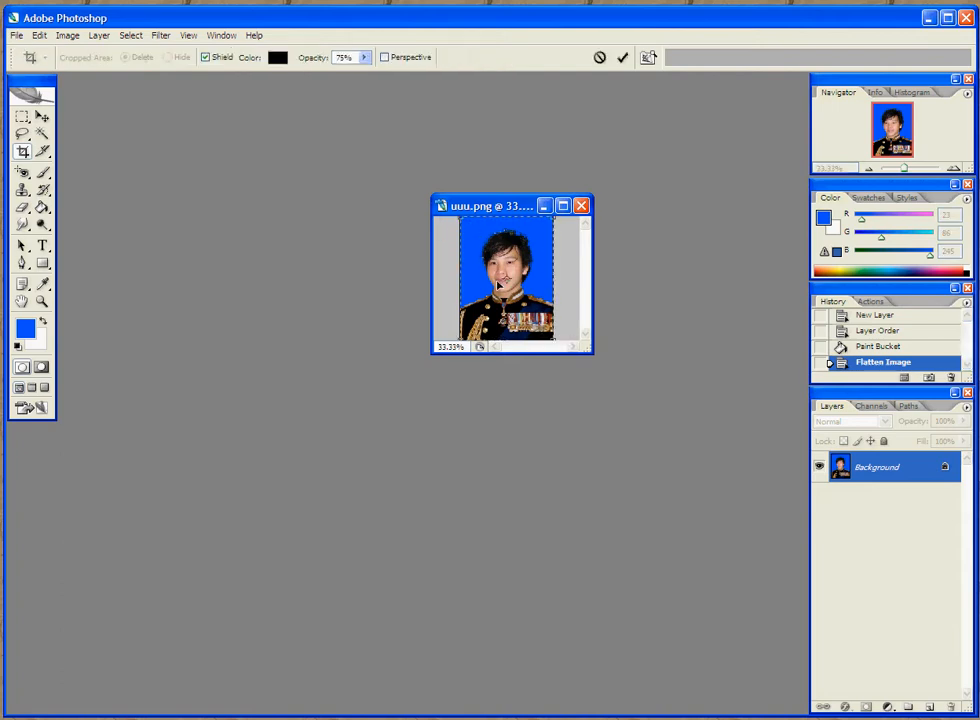
right_click(476, 263)
click(515, 294)
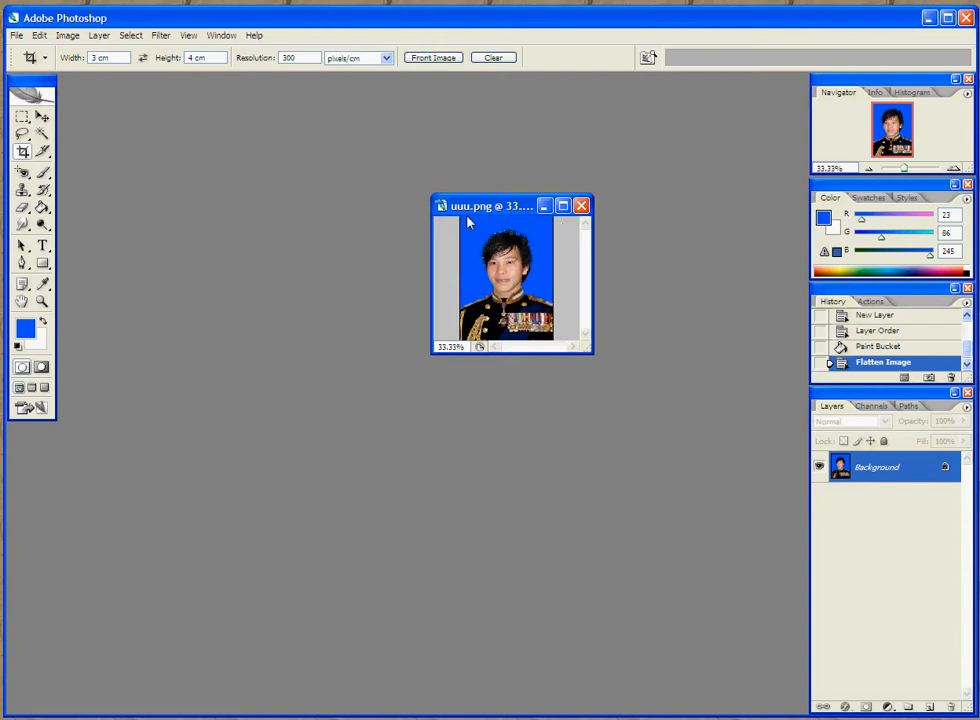
Step: Crop the whole blue-background portrait to 3 x 4 cm at 300 pixels/cm
drag(455, 215, 562, 352)
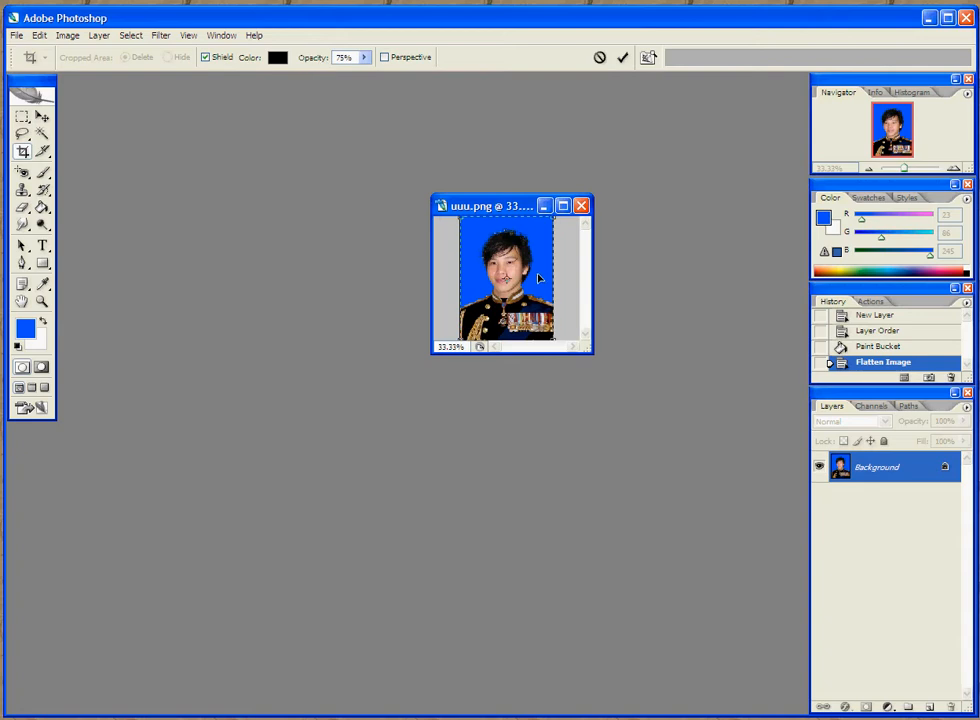
key(Return)
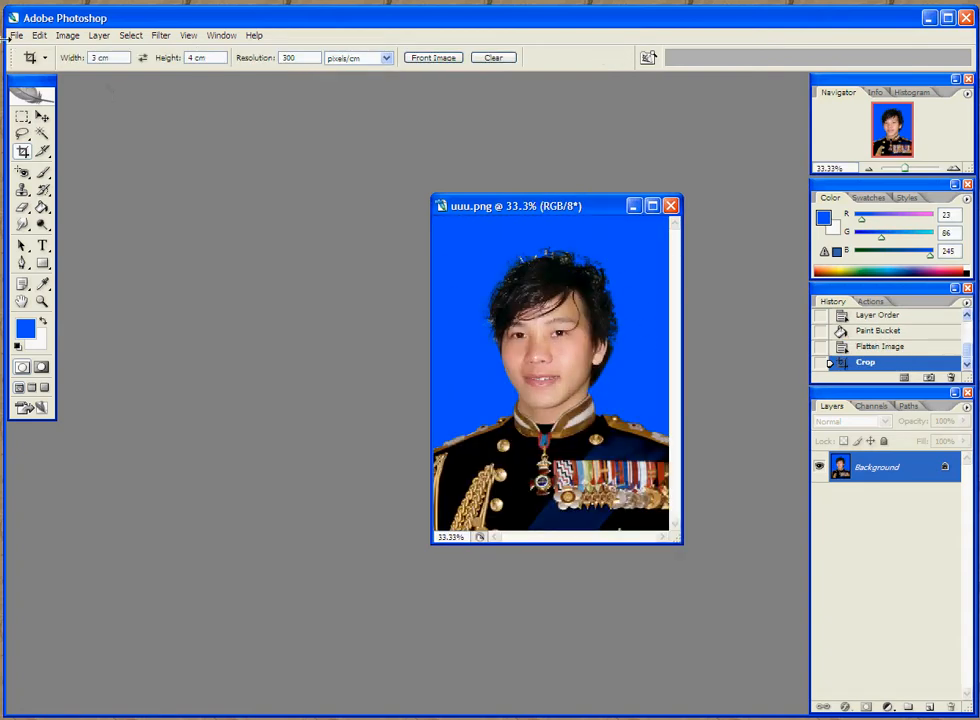
Step: Create a white 4 x 6 inch document at 300 pixels/inch and copy the cropped portrait into it
click(16, 38)
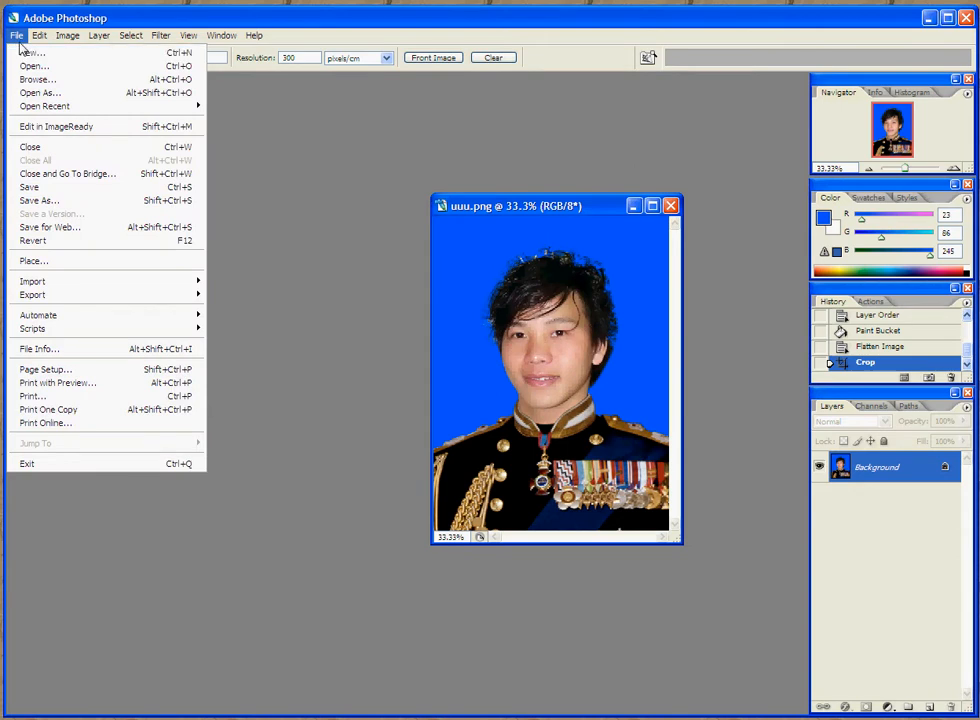
click(27, 52)
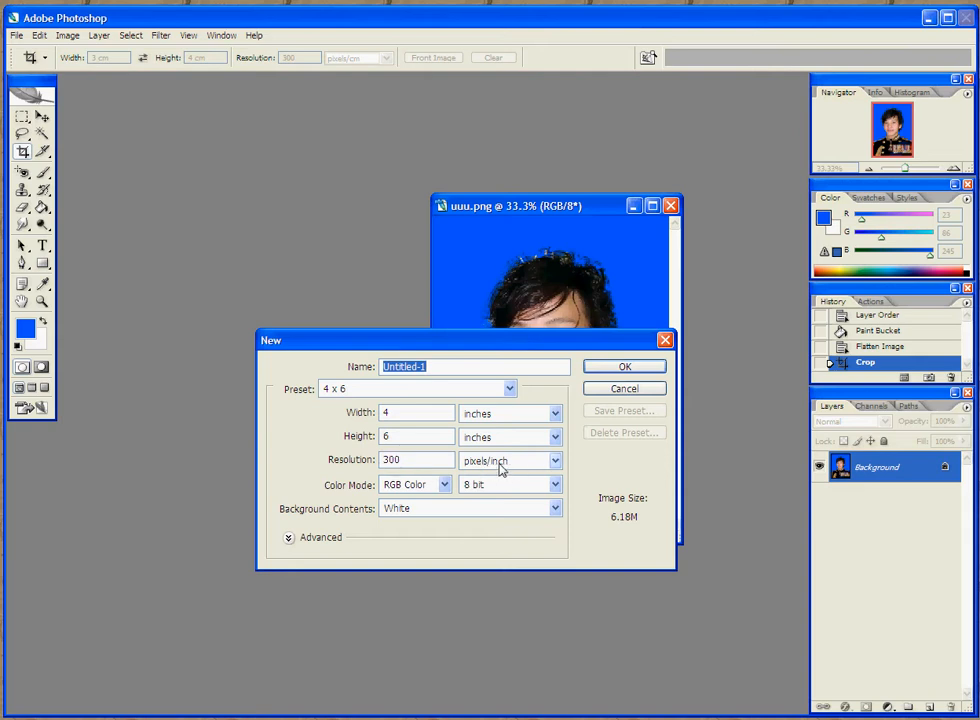
click(624, 368)
click(617, 368)
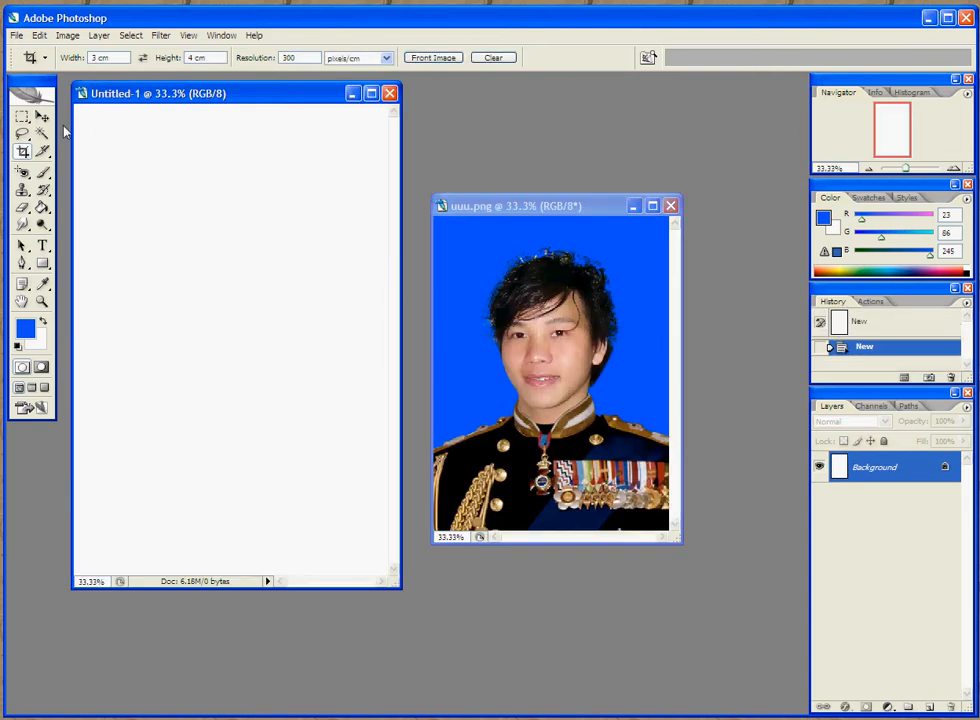
click(43, 118)
click(503, 215)
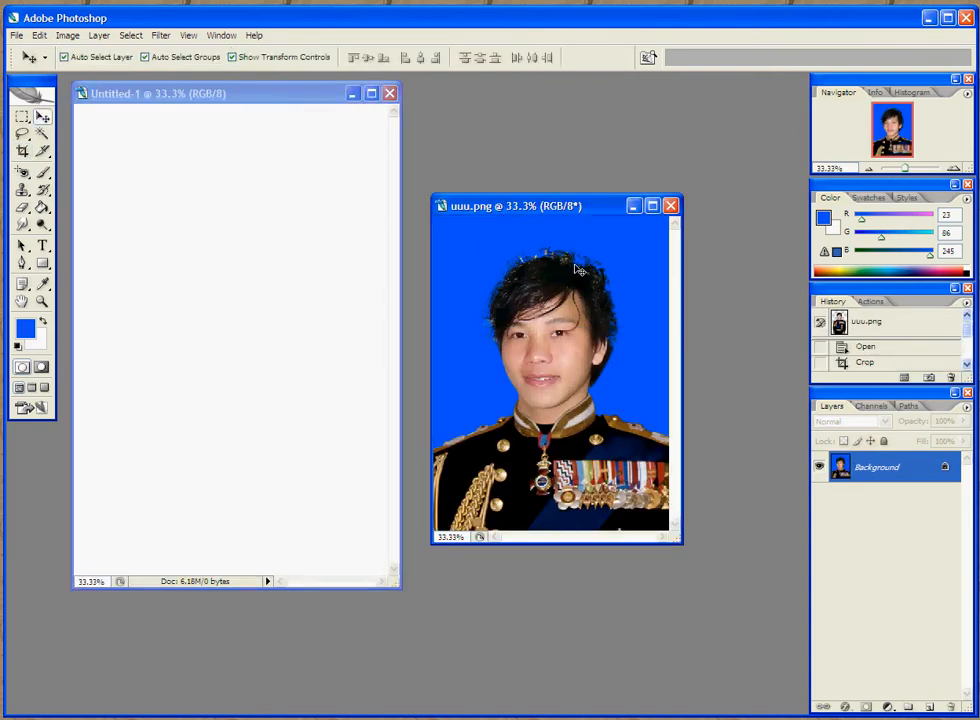
drag(553, 283, 241, 223)
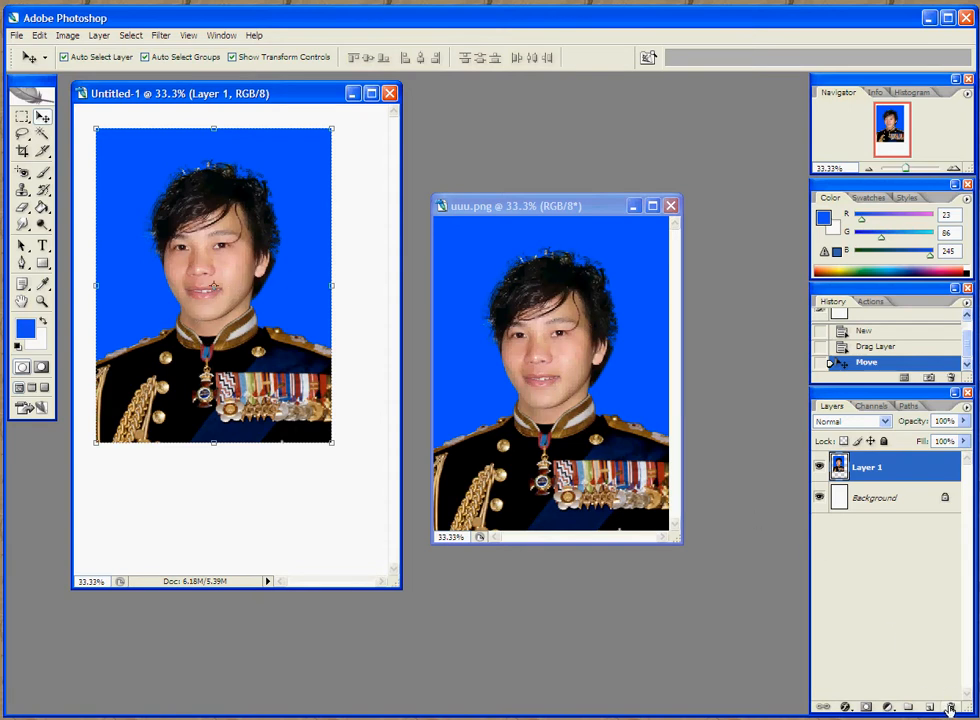
Step: Close the 300 pixels/inch print sheet without saving it
click(497, 218)
click(389, 93)
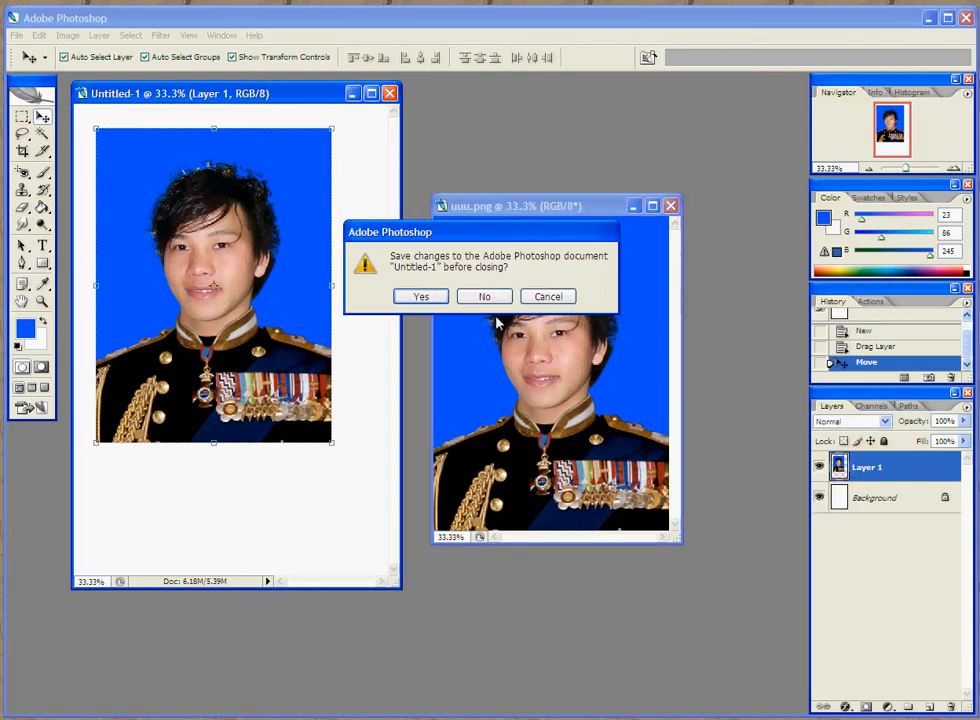
click(484, 296)
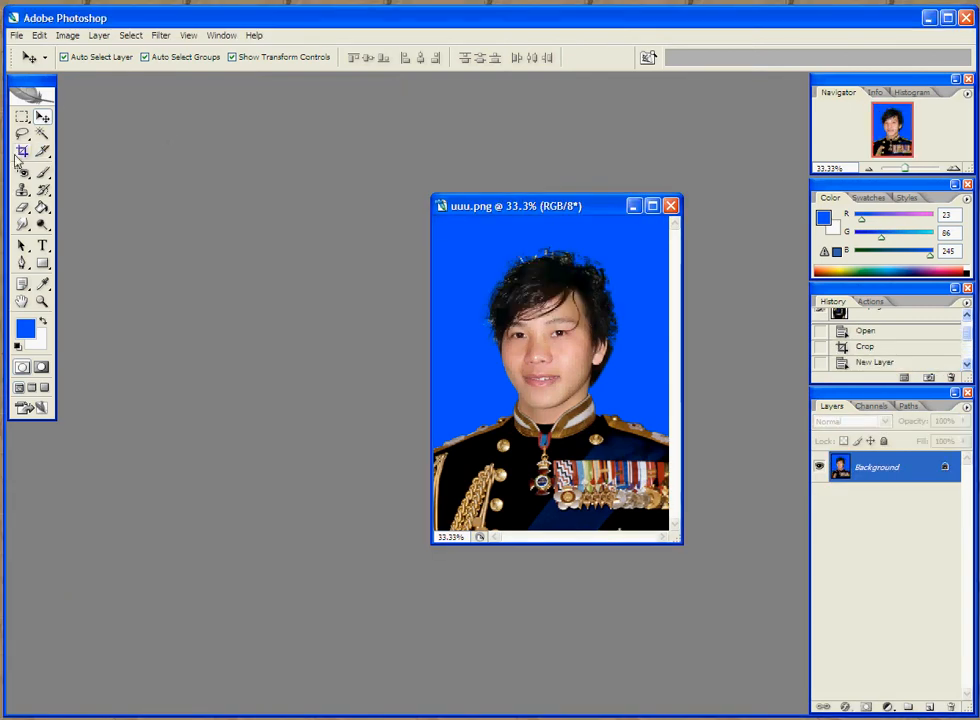
Step: Create a white 4 x 6 inch RGB document with its resolution set to 300 pixels/cm, matching the crop
click(20, 153)
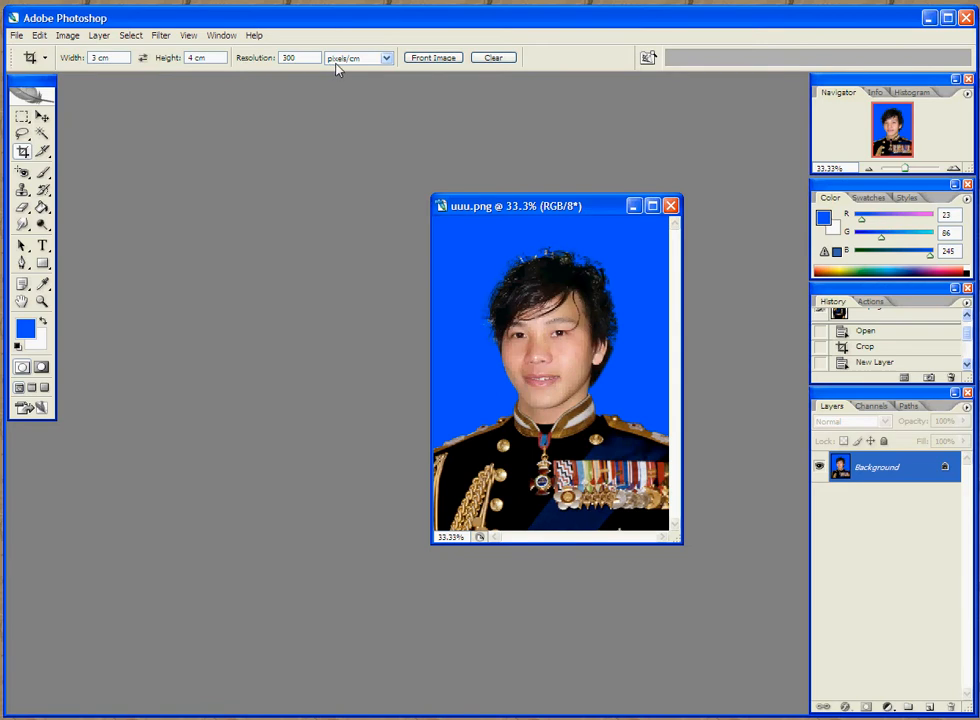
click(16, 35)
click(22, 53)
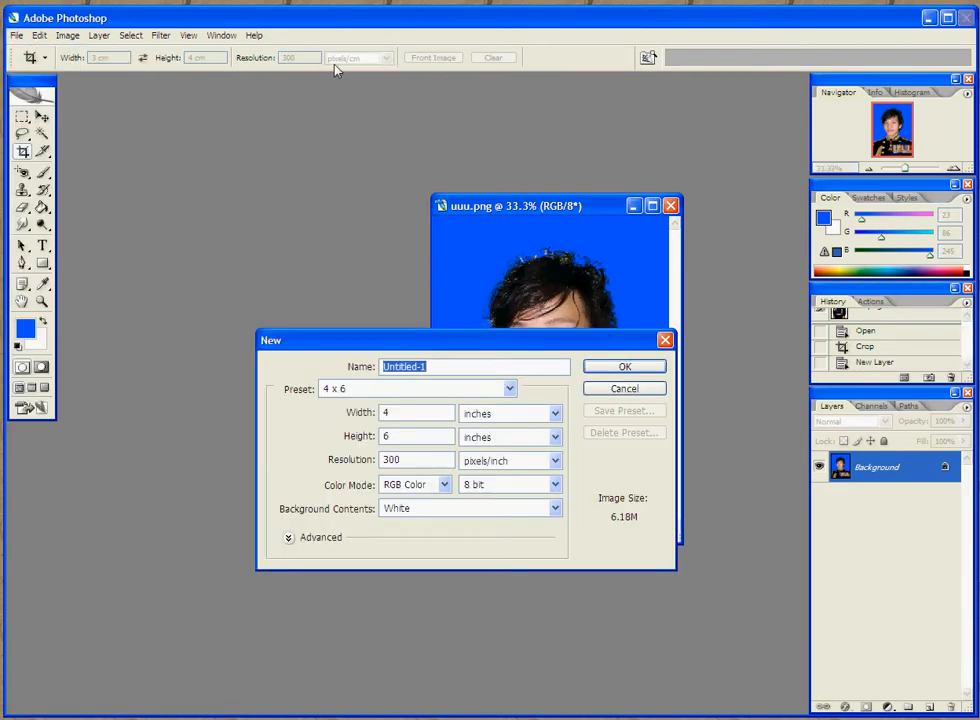
click(513, 464)
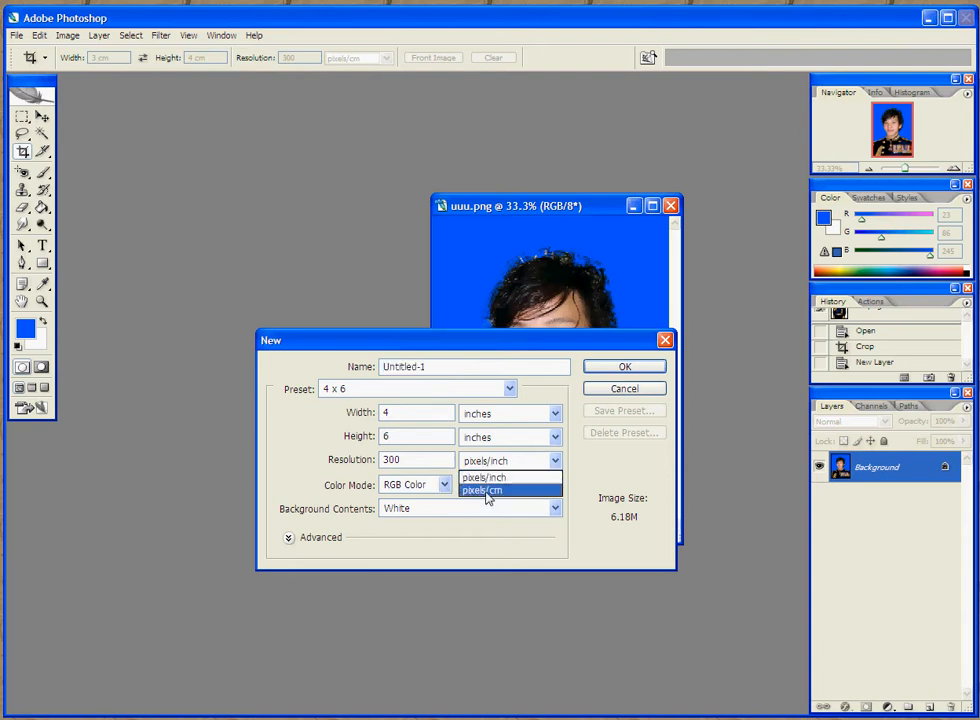
click(484, 491)
double_click(403, 459)
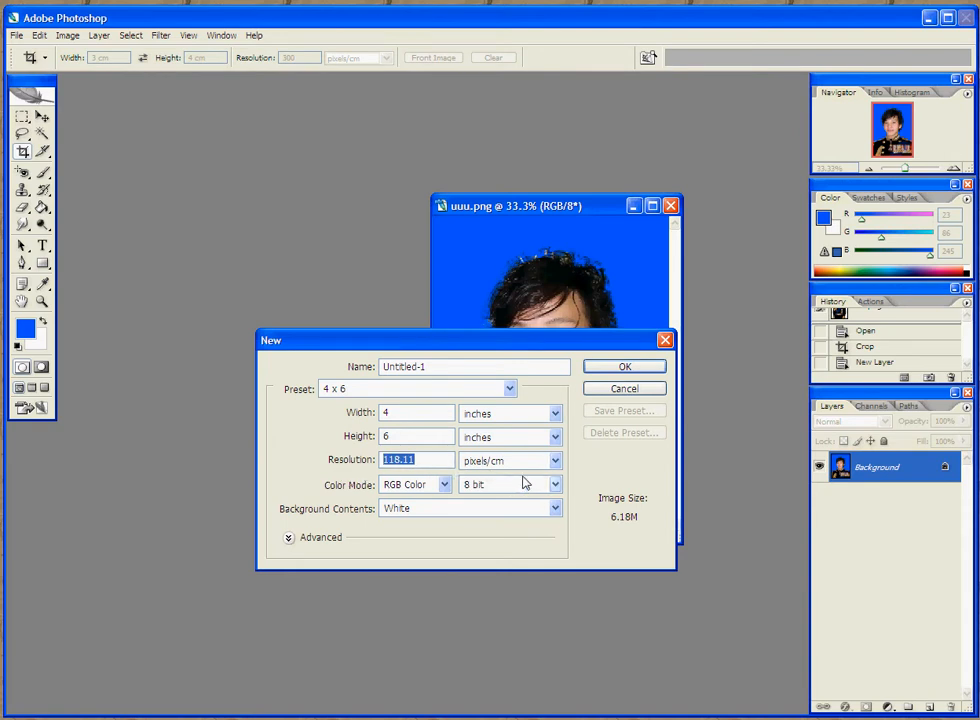
text(300)
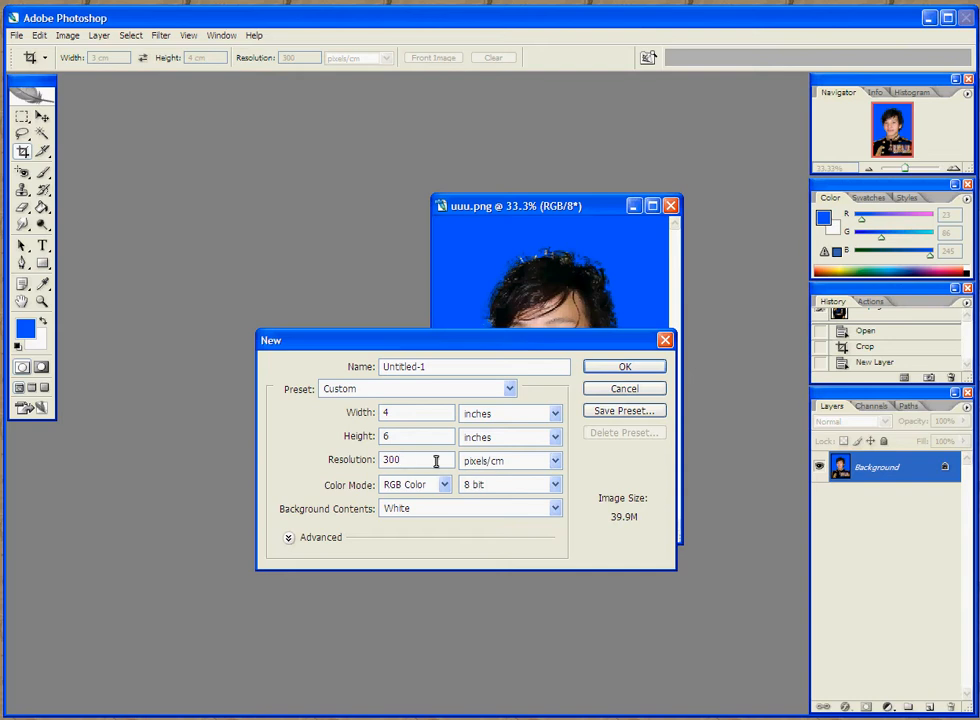
click(624, 367)
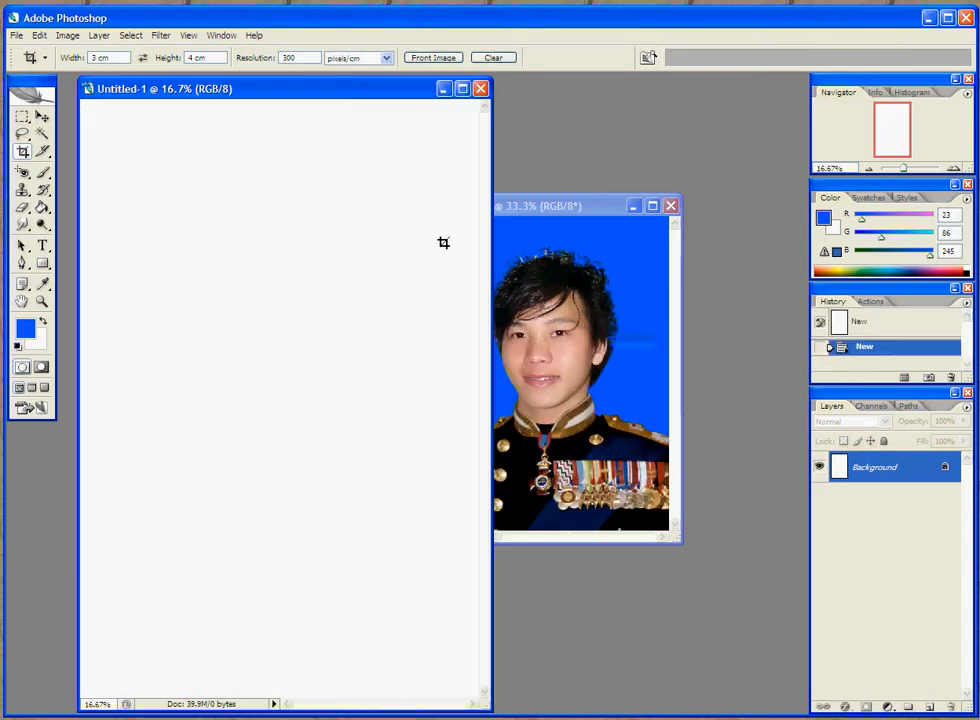
Step: Copy the cropped portrait into the new print sheet and place it near the sheet's upper-left corner with a small margin
drag(524, 213, 586, 243)
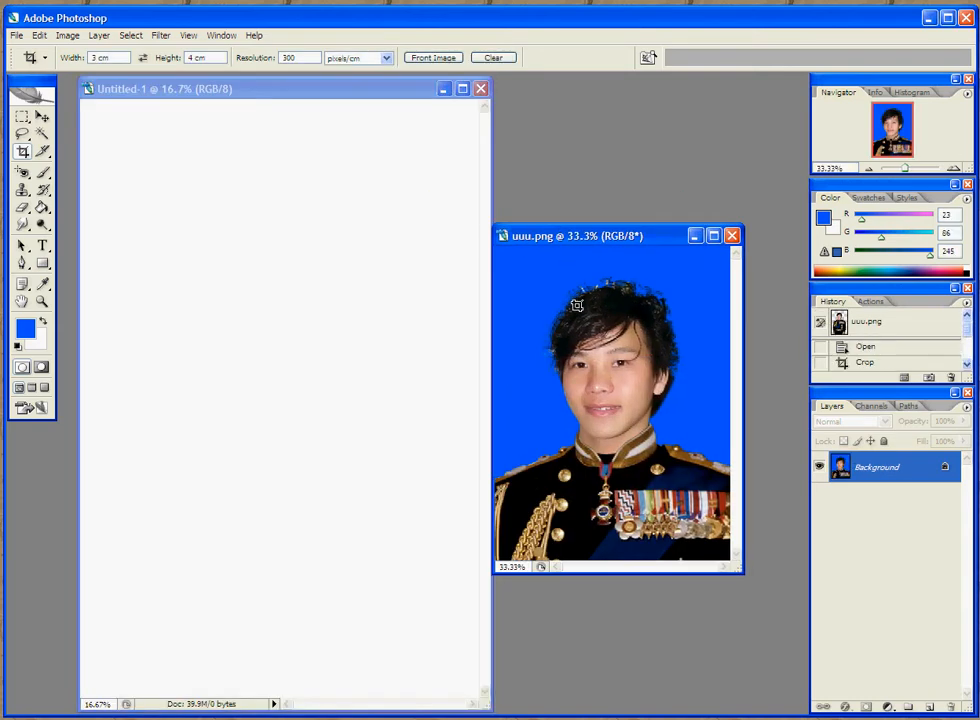
click(42, 117)
drag(510, 280, 117, 147)
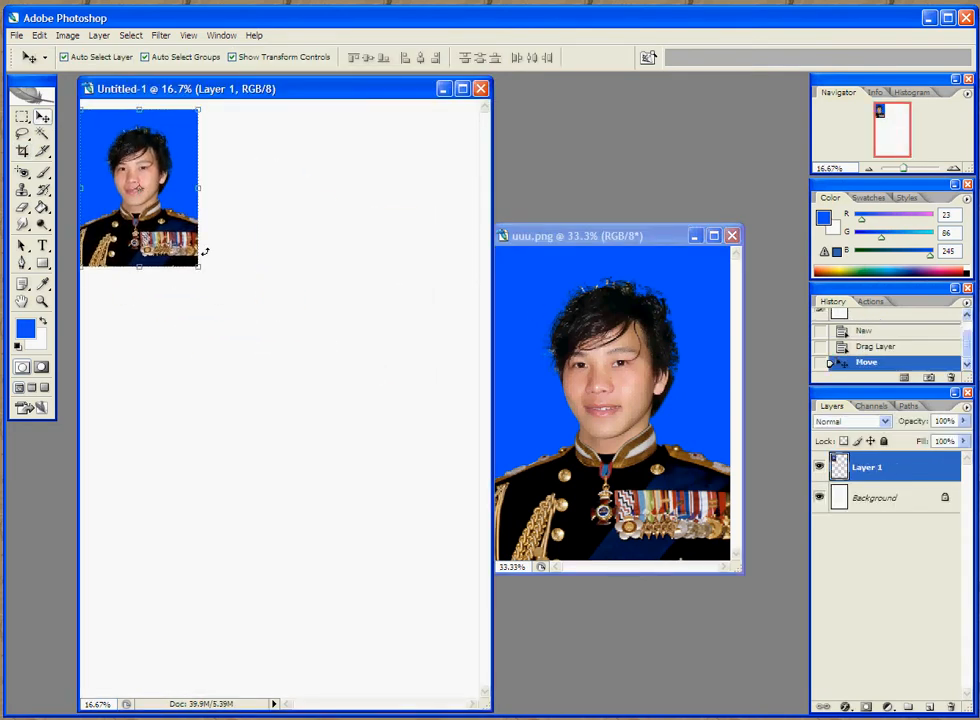
drag(168, 226, 175, 224)
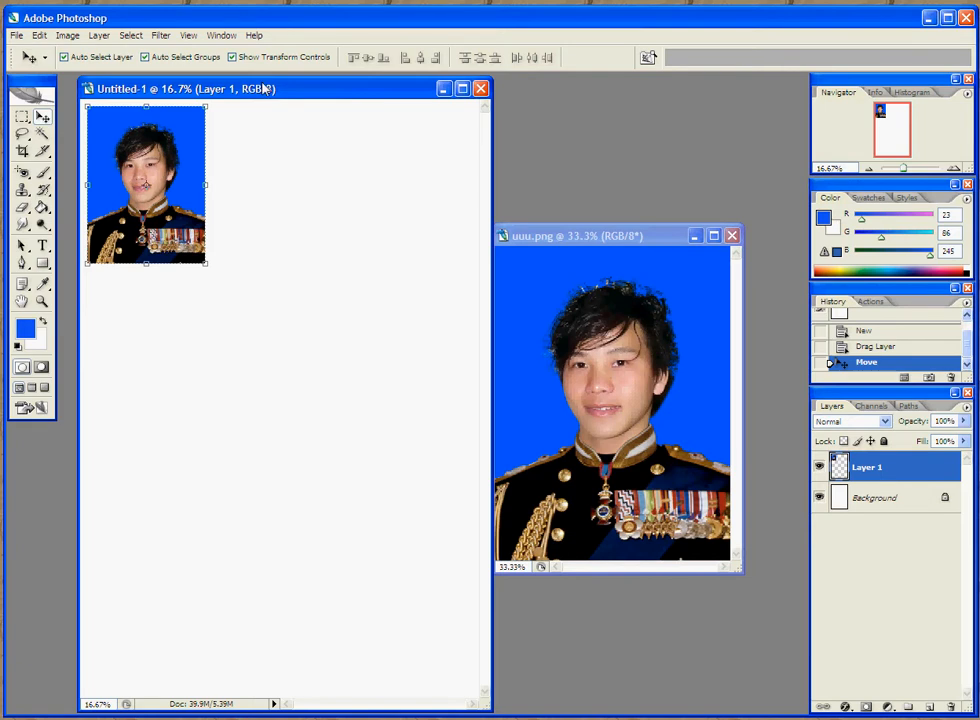
drag(265, 88, 288, 101)
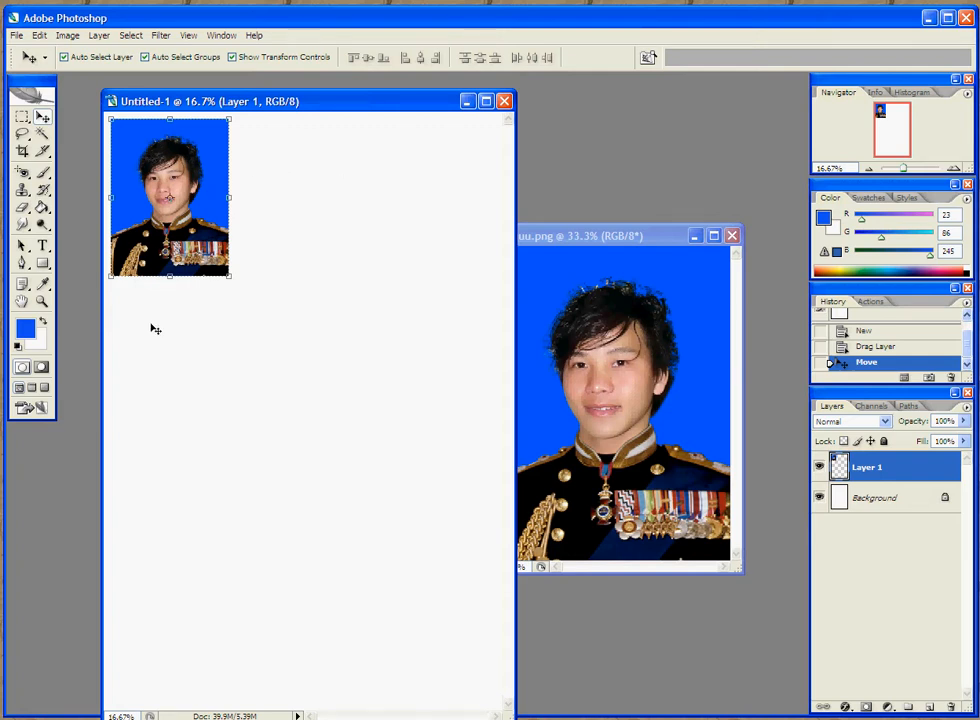
Step: Duplicate the portrait to its right in the same row and nudge the copy left to leave a narrow gap
drag(186, 178, 278, 193)
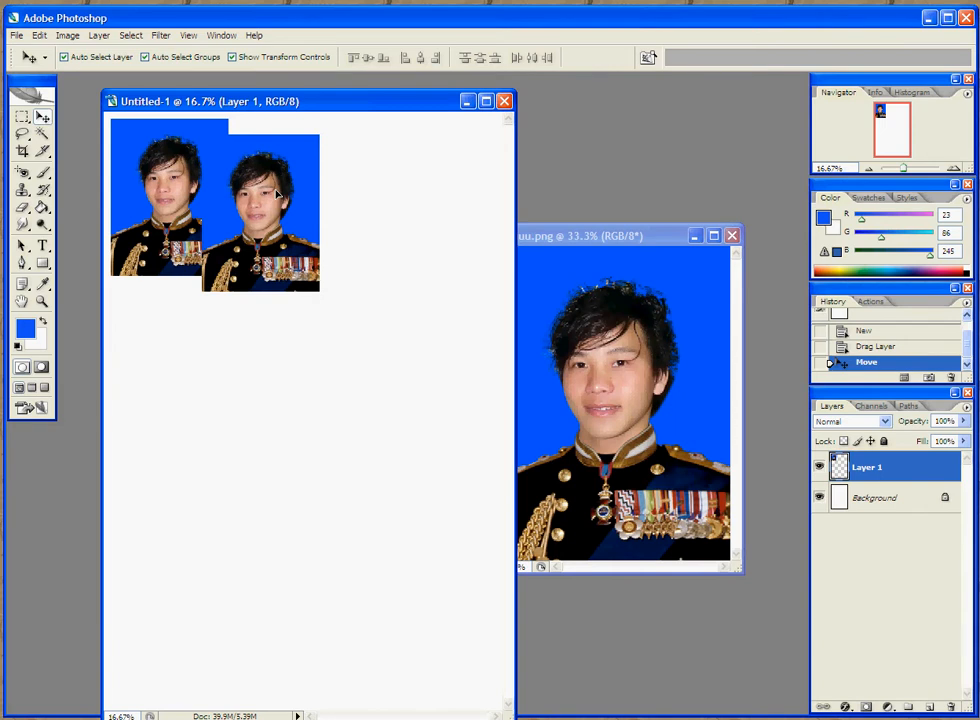
drag(278, 194, 318, 222)
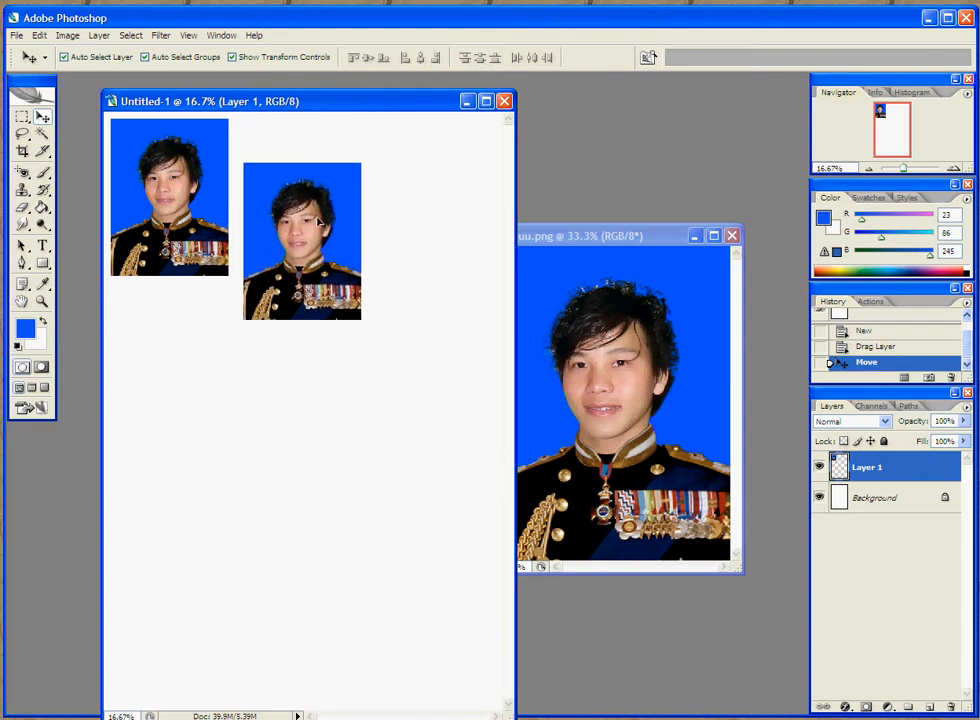
key(shift)
drag(318, 222, 310, 218)
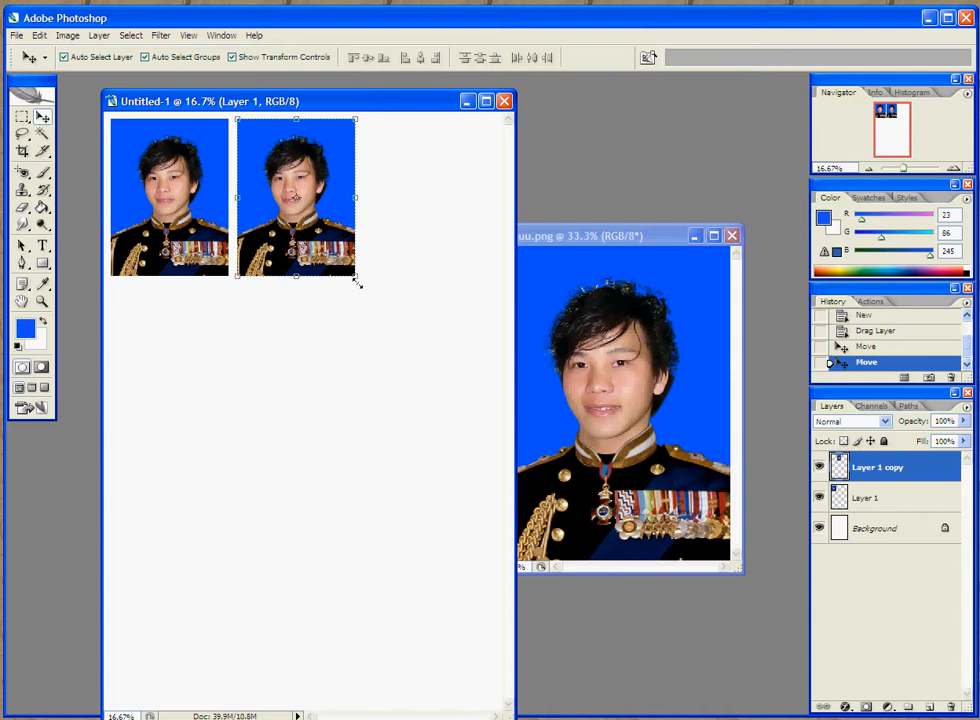
key(shift+Left)
key(shift+Left)
key(shift+Left)
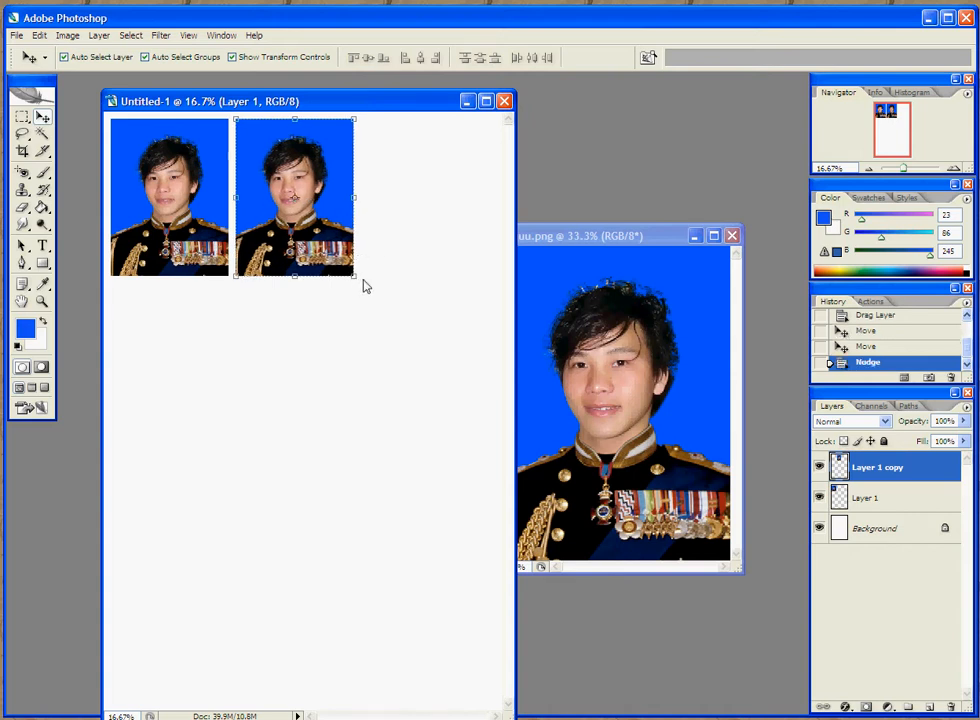
key(shift+Left)
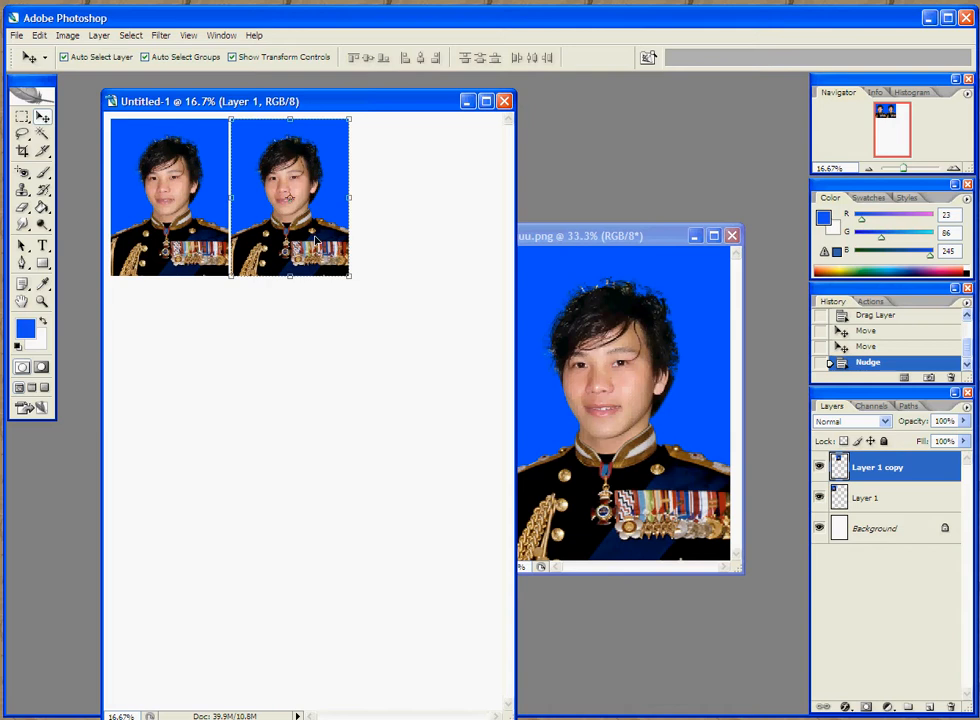
Step: Try to place a third portrait copy beside the second one, and revert the history to before that copy
drag(318, 242, 412, 277)
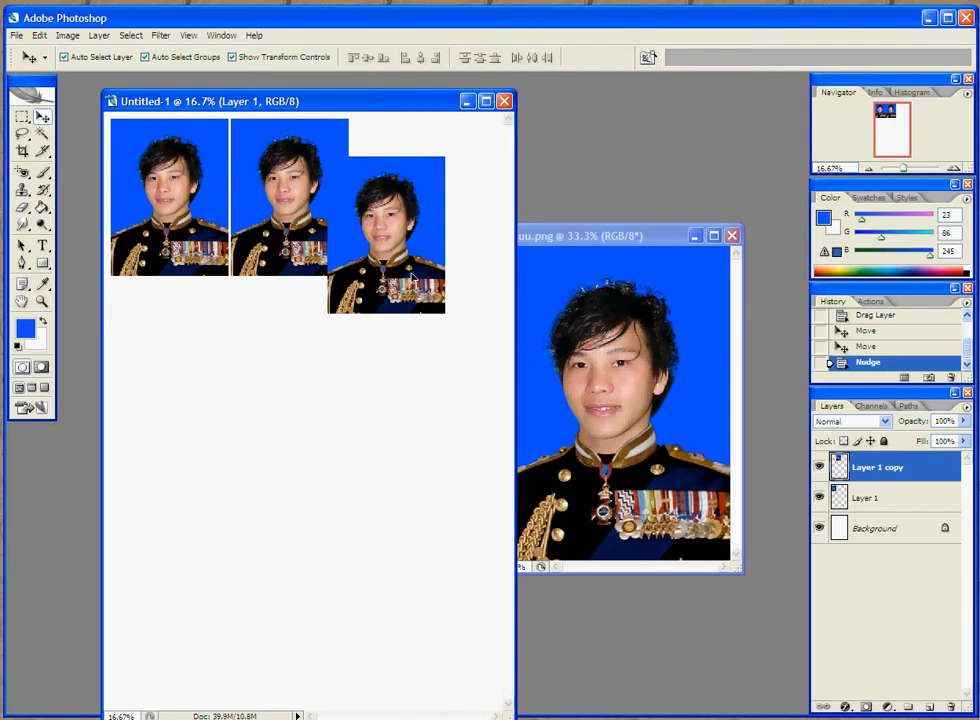
key(shift+Up)
key(shift+Up)
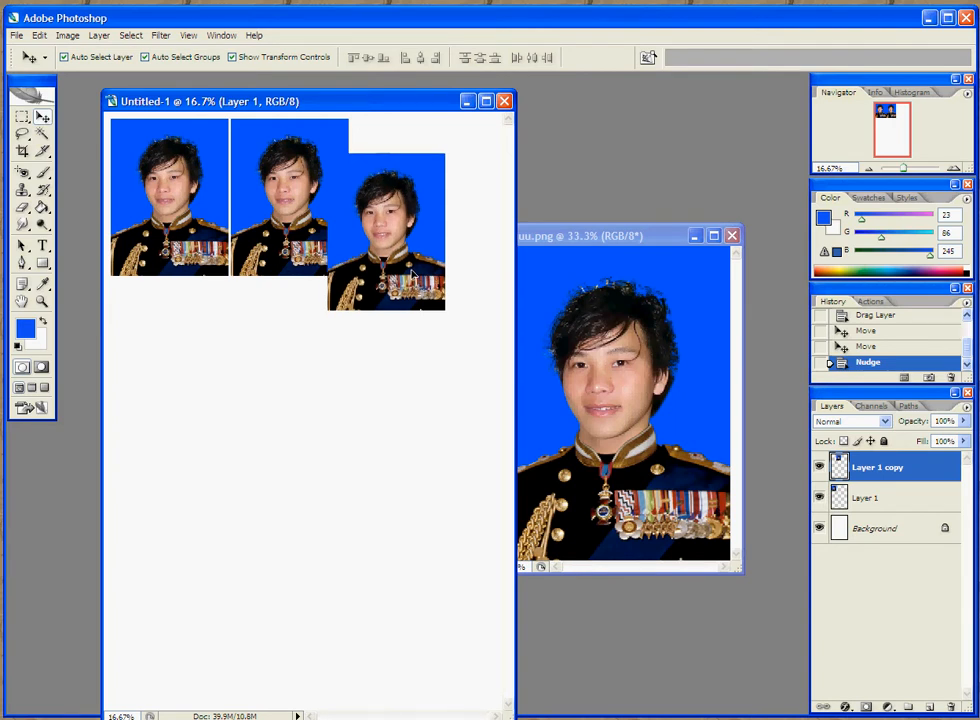
drag(413, 275, 435, 270)
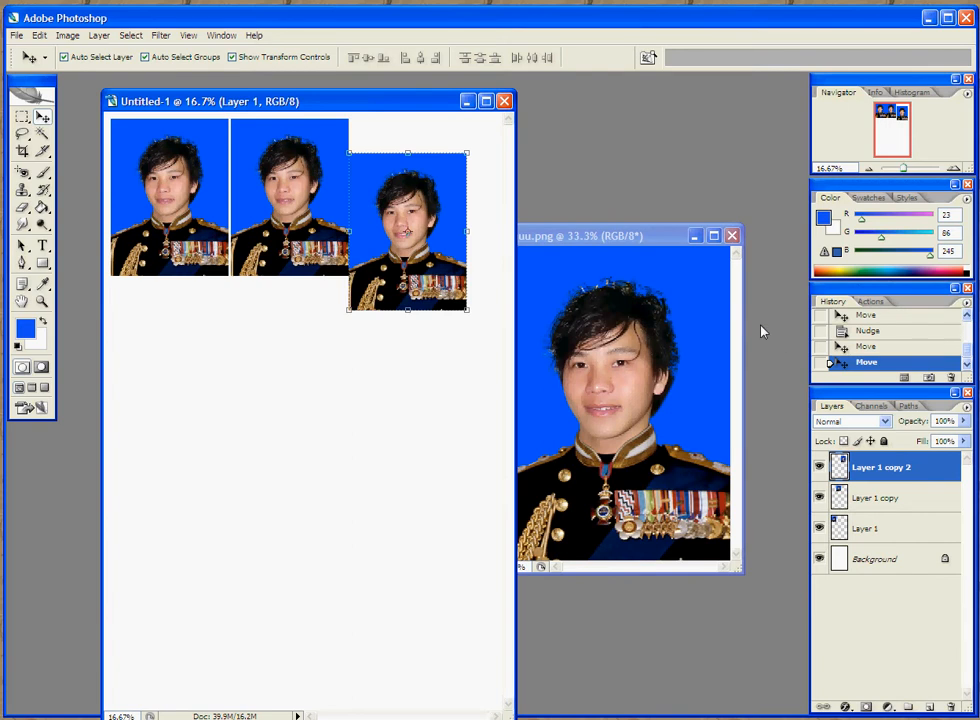
click(862, 347)
click(866, 331)
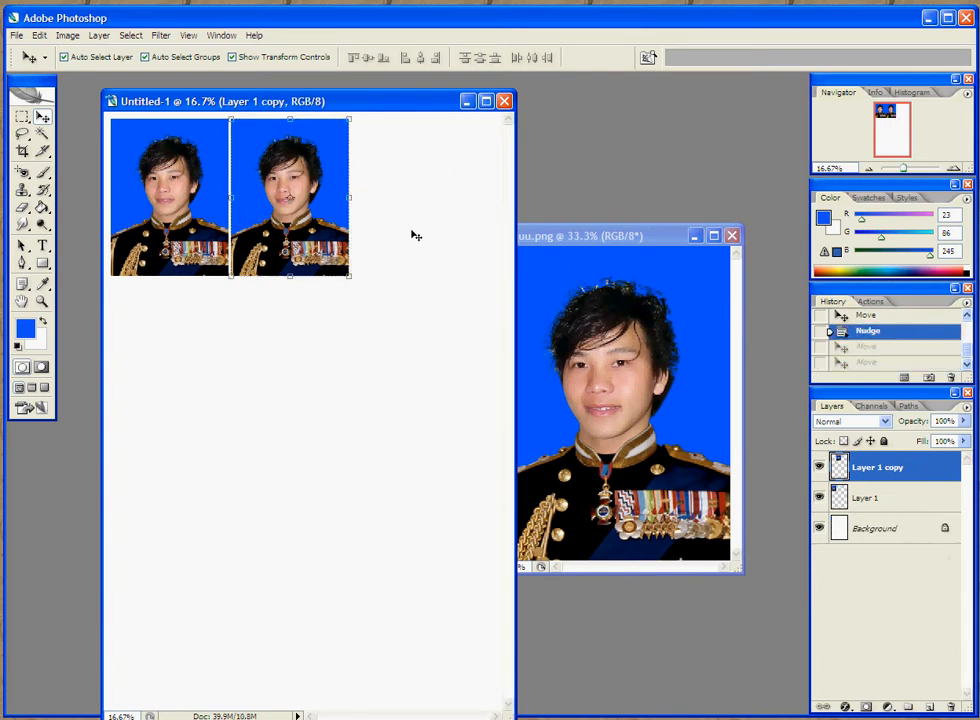
Step: Try again to duplicate the second portrait over to the right, and undo that move
drag(310, 218, 351, 255)
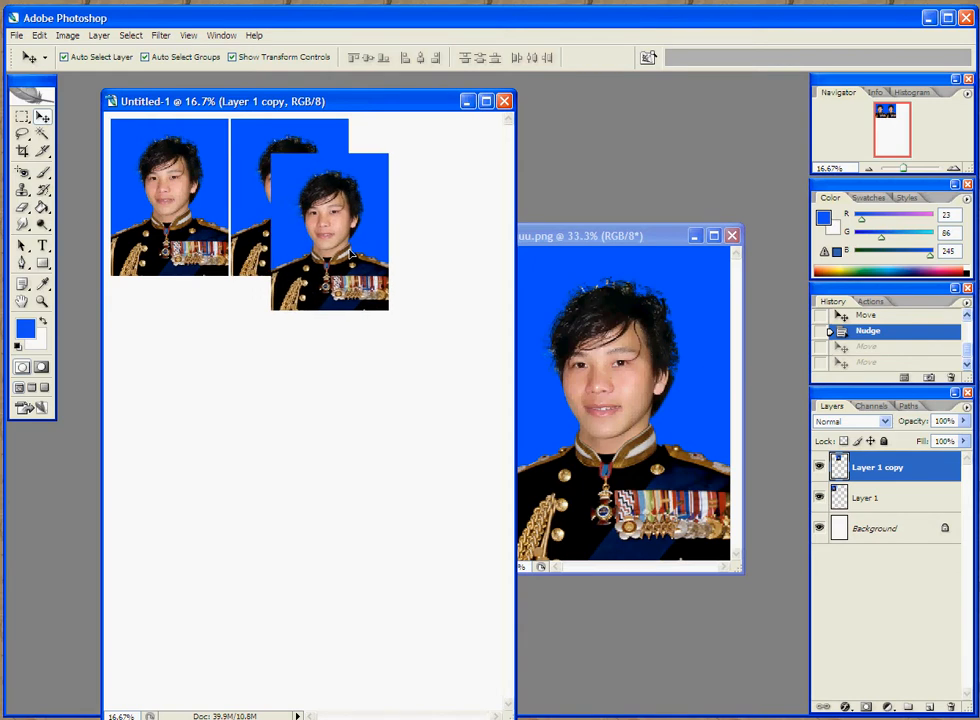
drag(351, 255, 357, 251)
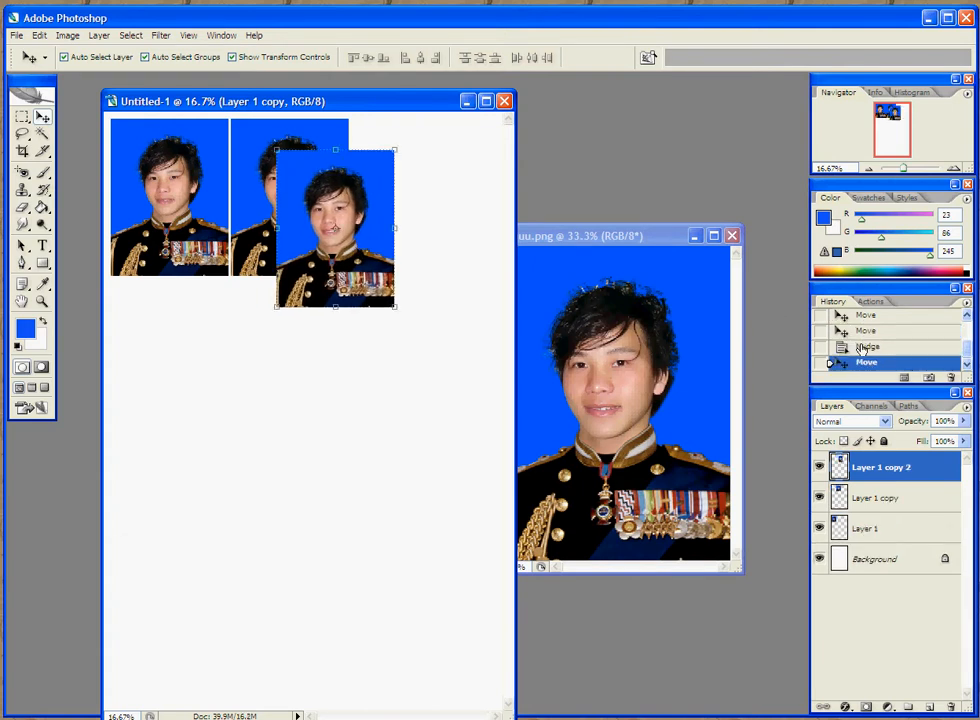
click(866, 346)
Step: Duplicate the second portrait into the third place of the row, level with the other two
mouse_move(306, 240)
mouse_down()
mouse_move(324, 240)
mouse_move(303, 240)
mouse_move(310, 232)
mouse_up()
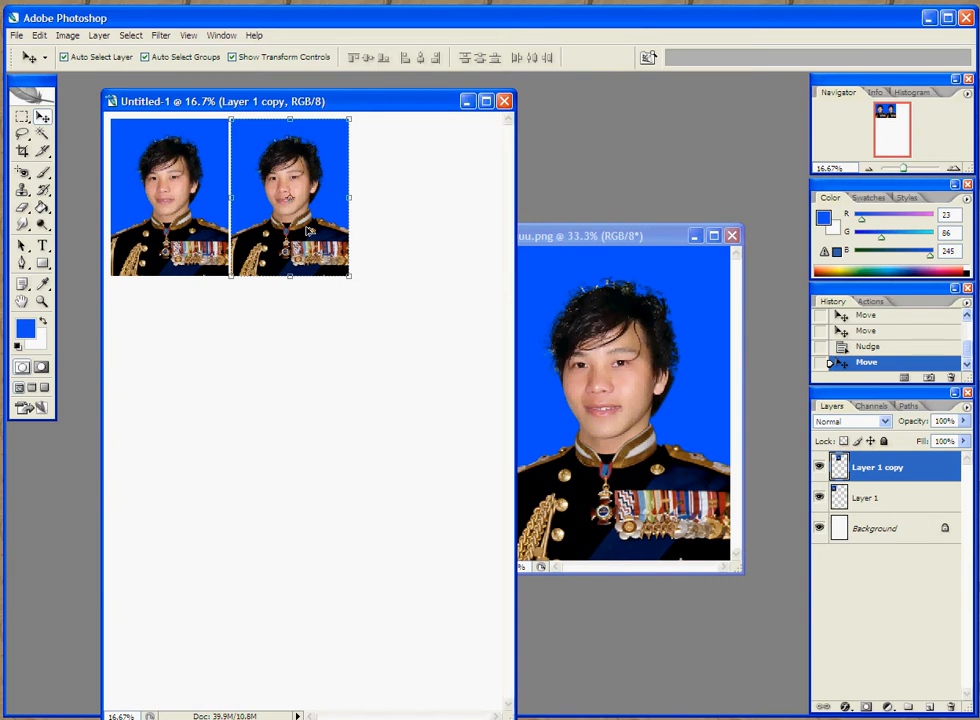
drag(309, 232, 432, 258)
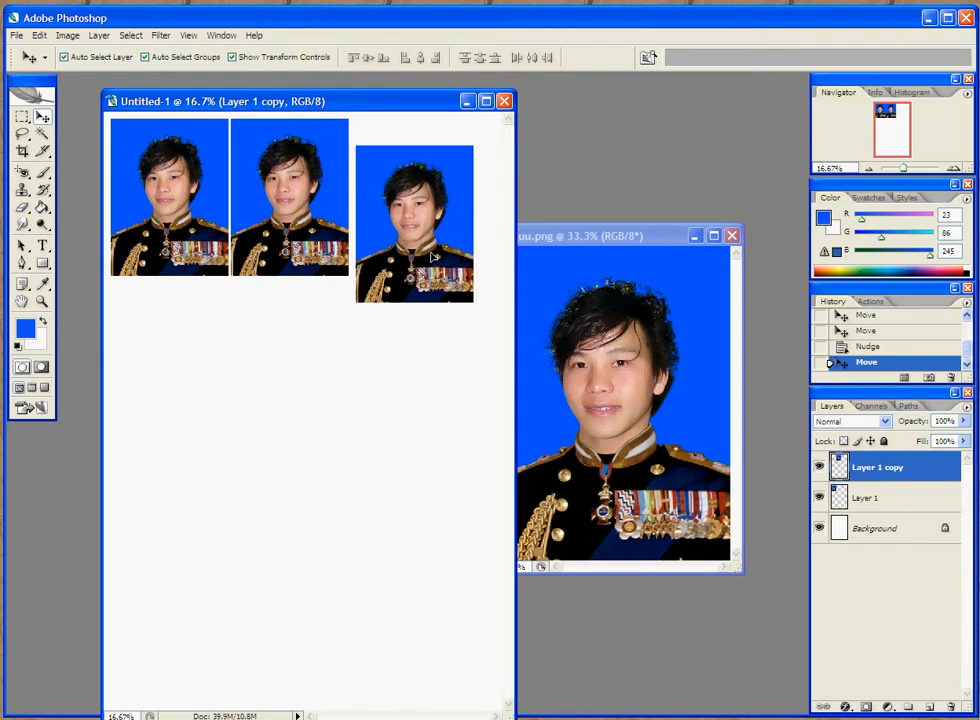
drag(432, 257, 432, 254)
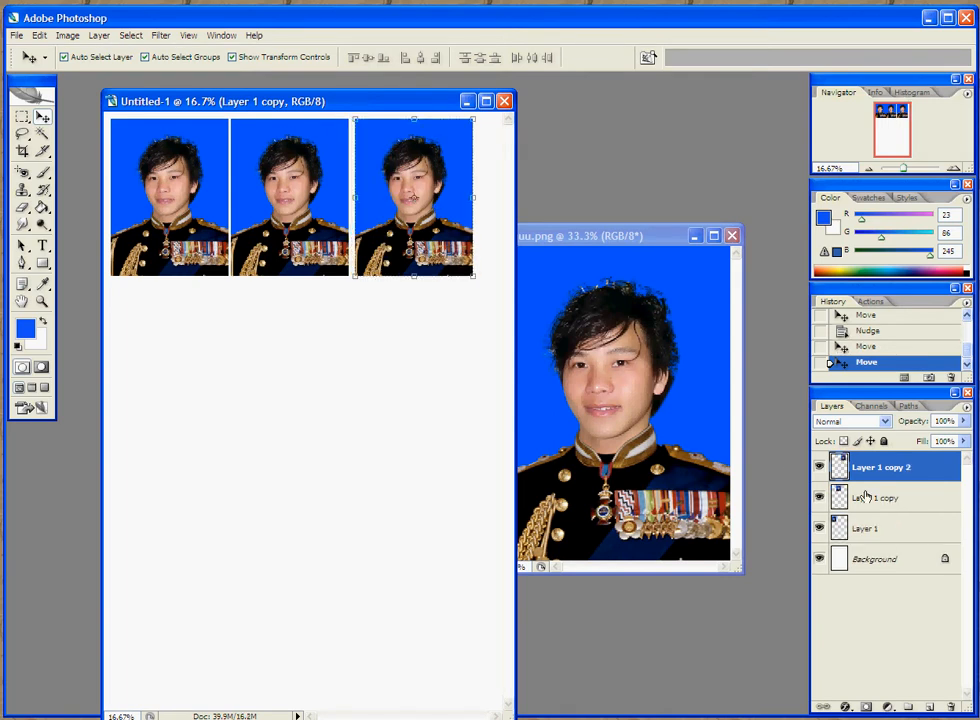
Step: Delete both duplicated portrait layers, keeping only the first portrait on the sheet
drag(945, 468, 949, 705)
drag(890, 468, 952, 706)
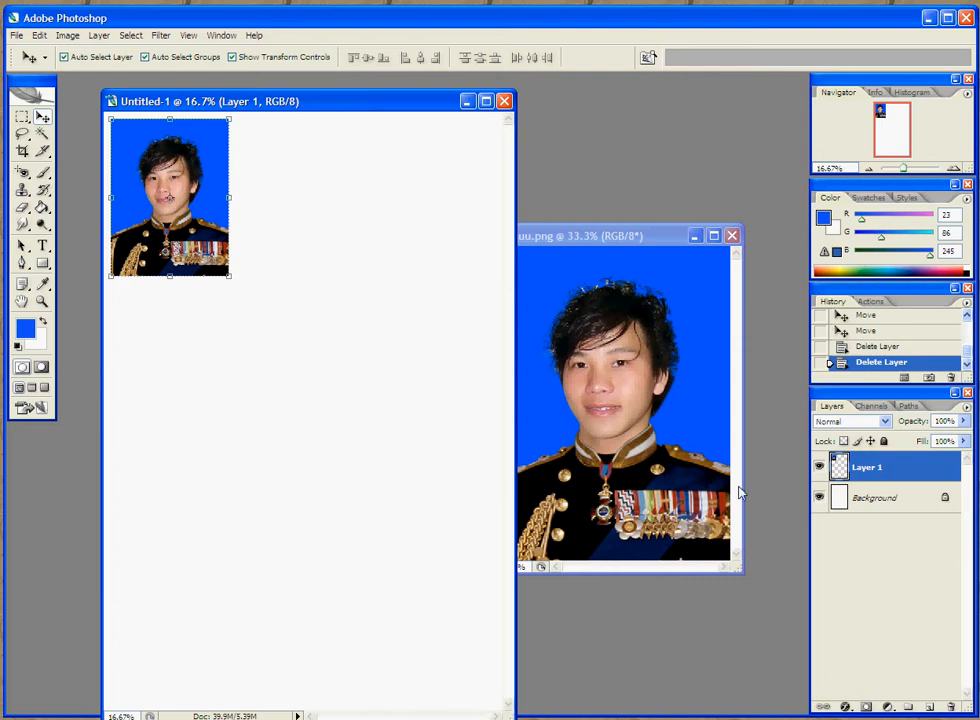
Step: Duplicate the remaining portrait layer in place
key(ctrl+j)
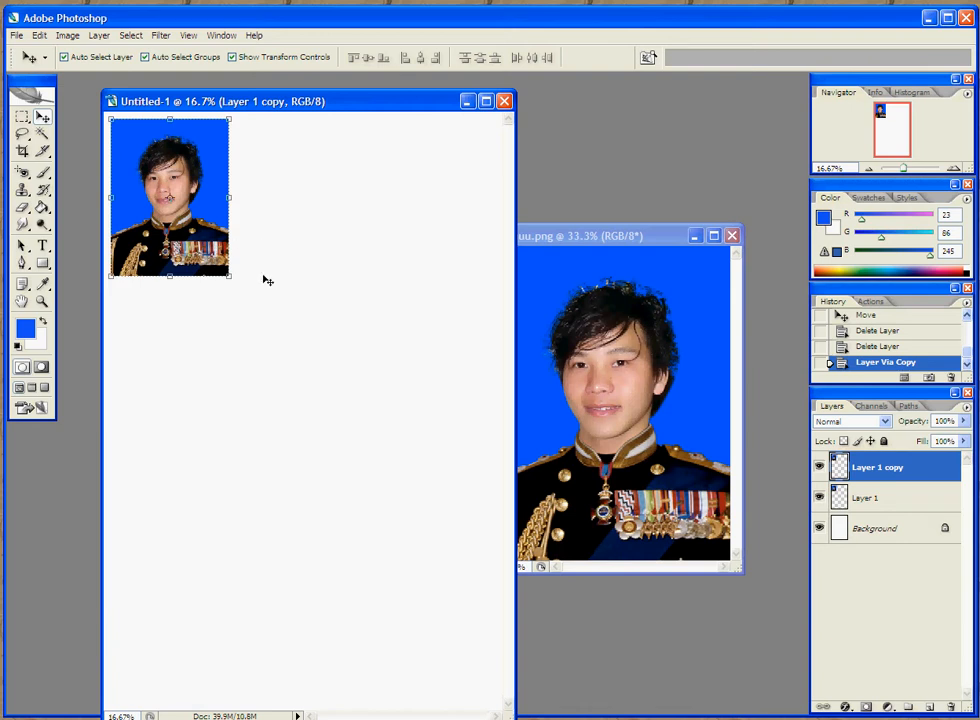
Step: Nudge the duplicated portrait straight right until it sits beside the first one with a narrow white gap
key(Right)
key(Right)
key(Right)
key(Right)
key(Right)
key(Right)
key(Right)
key(Right)
key(Right)
key(Right)
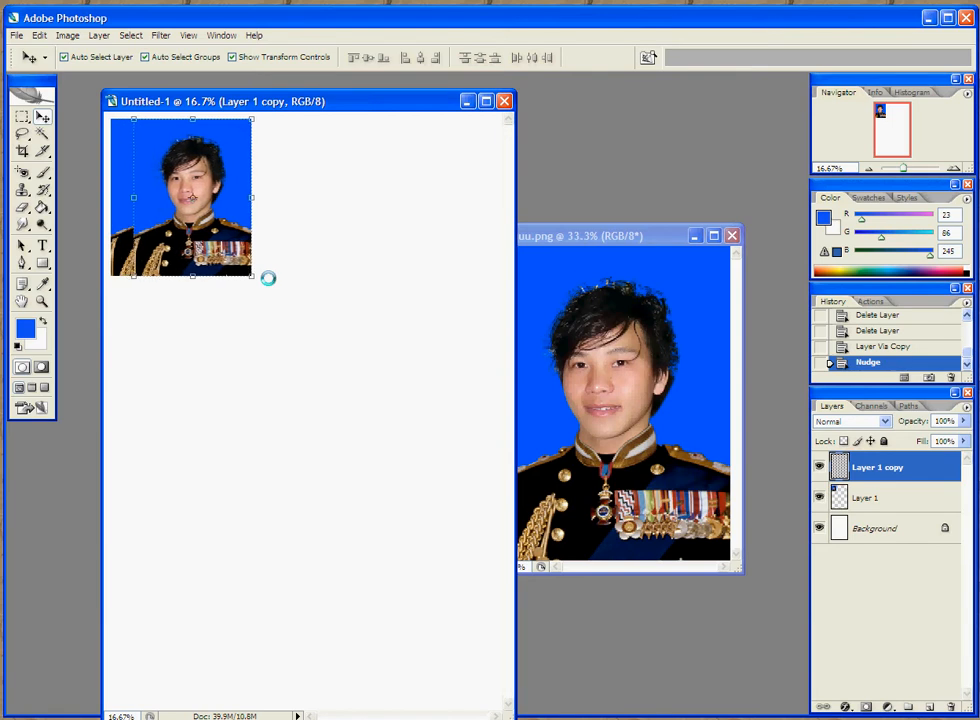
key(Right)
key(Right)
key(Right)
key(Right)
key(Right)
key(Right)
key(Right)
key(Right)
key(Right)
key(Right)
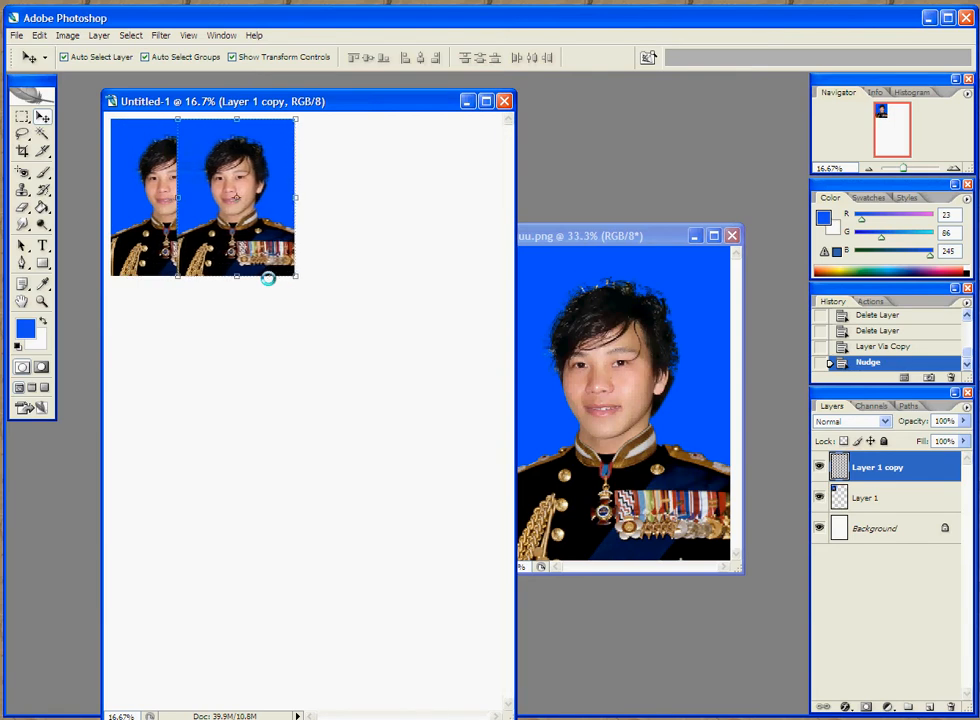
key(Right)
key(Right)
key(Right)
key(Right)
key(Right)
key(Right)
key(Right)
key(Right)
key(Right)
key(Right)
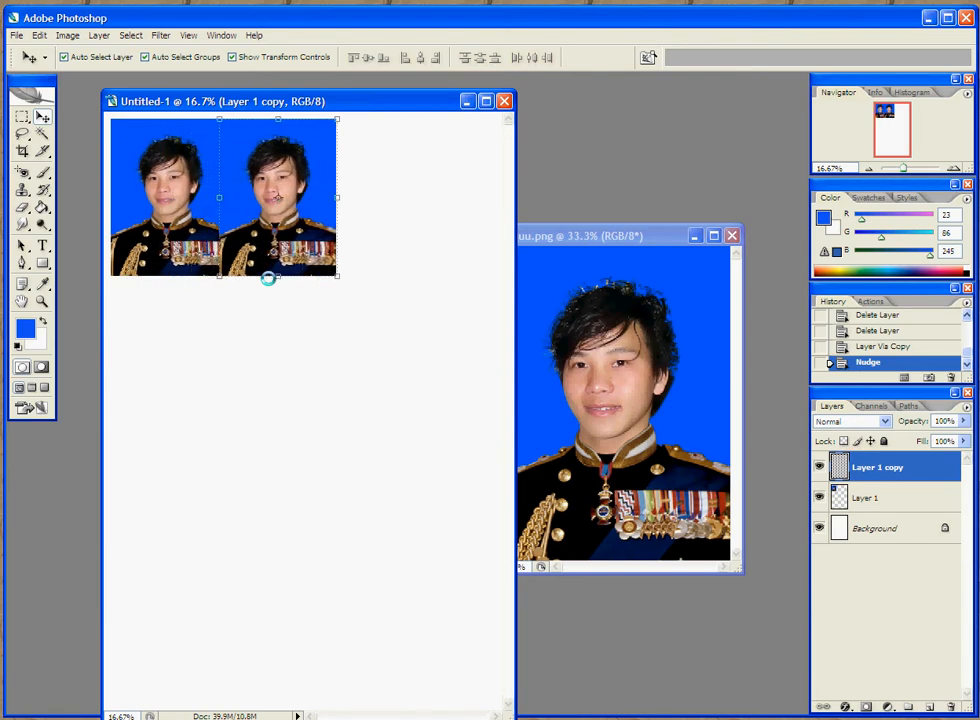
key(Right)
key(Right)
key(Right)
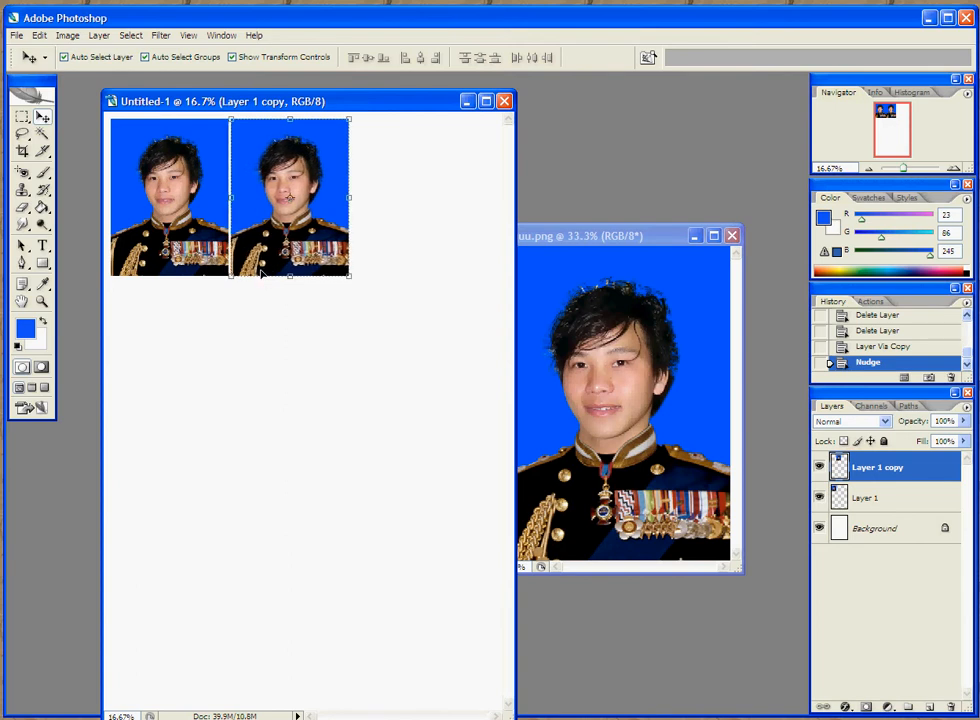
Step: Duplicate the second portrait layer and nudge the copy straight right into the third place, leaving a narrow white gap
key(ctrl+j)
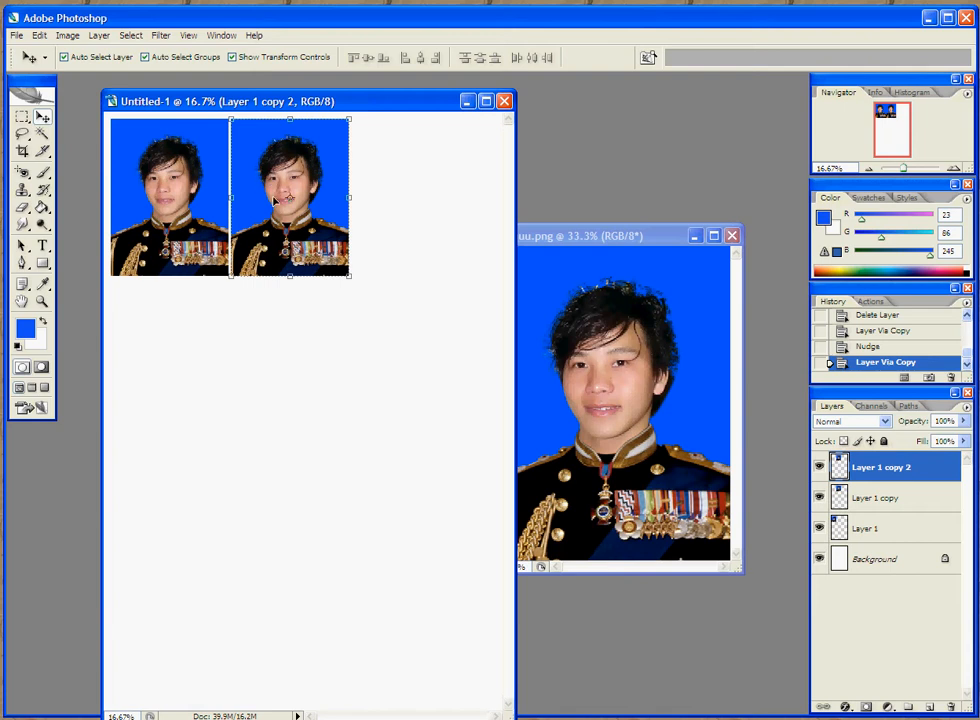
key(shift+Right)
key(shift+Right)
key(shift+Right)
key(shift+Right)
key(shift+Right)
key(shift+Right)
key(shift+Right)
key(shift+Right)
key(shift+Right)
key(shift+Right)
key(shift+Right)
key(shift+Right)
key(shift+Right)
key(shift+Right)
key(shift+Right)
key(shift+Right)
key(shift+Right)
key(shift+Right)
key(shift+Right)
key(shift+Right)
key(shift+Right)
key(shift+Right)
key(shift+Right)
key(shift+Right)
key(shift+Right)
key(shift+Right)
key(shift+Right)
key(shift+Right)
key(shift+Right)
key(shift+Right)
key(shift+Right)
key(shift+Right)
key(shift+Right)
key(shift+Right)
key(shift+Right)
key(shift+Right)
key(shift+Right)
key(shift+Right)
key(shift+Right)
key(shift+Right)
key(shift+Right)
key(shift+Right)
key(shift+Right)
key(shift+Right)
key(shift+Right)
key(shift+Right)
key(shift+Right)
key(shift+Right)
key(shift+Right)
key(shift+Right)
key(shift+Right)
key(shift+Right)
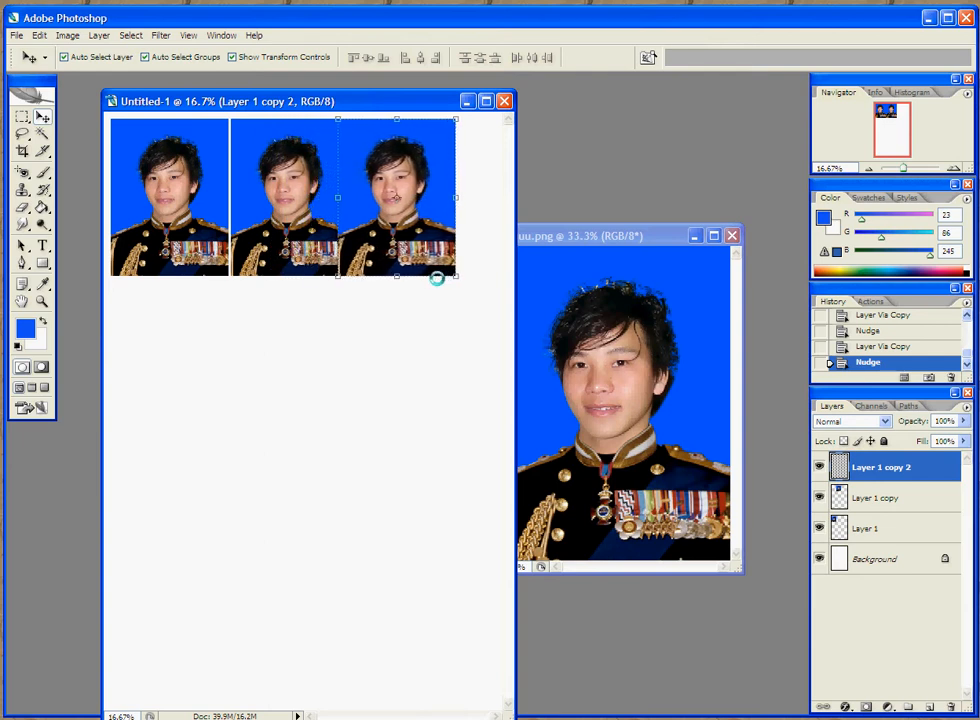
key(shift+Right)
key(shift+Right)
key(shift+Right)
key(shift+Right)
key(shift+Right)
key(shift+Right)
key(shift+Right)
key(shift+Right)
key(shift+Right)
key(shift+Right)
key(shift+Left)
key(shift+Left)
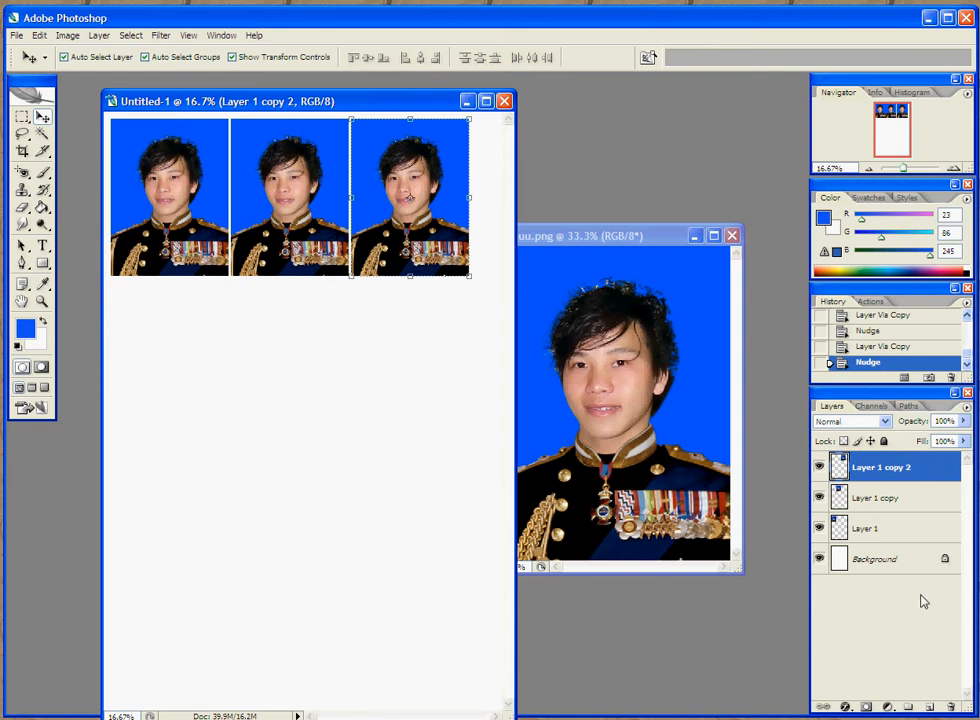
Step: Delete the second and third portrait layers from the sheet, keeping Layer 1 and the background
click(950, 708)
click(950, 708)
Step: Duplicate the Layer 1 portrait and nudge the copy straight right until a narrow white gap separates it from the first
drag(828, 470, 929, 708)
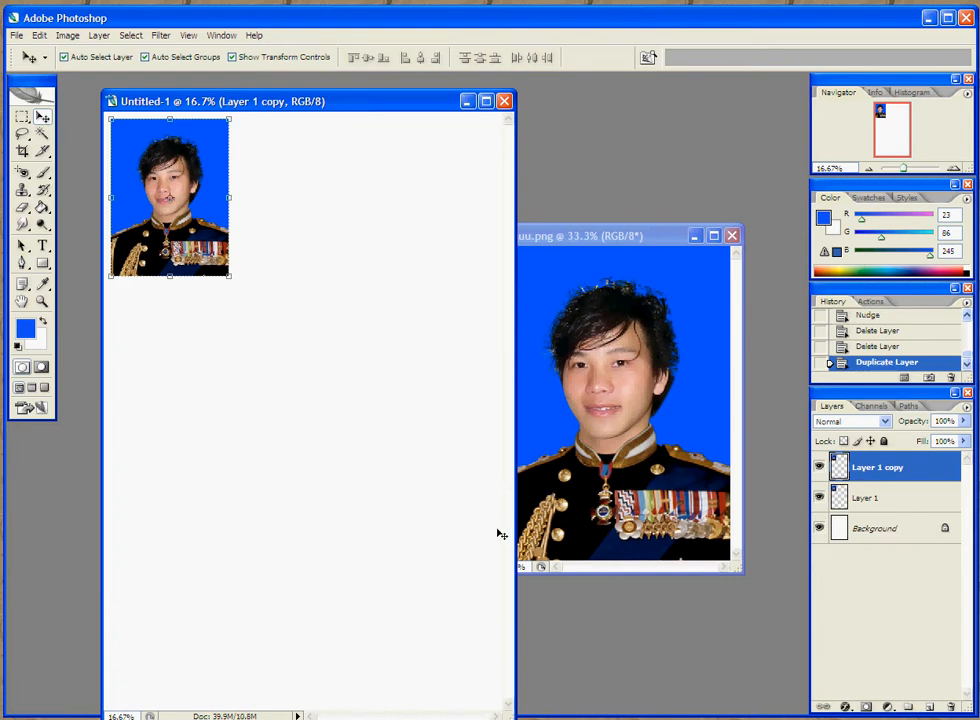
key(shift+Right)
key(shift+Right)
key(shift+Right)
key(shift+Right)
key(shift+Right)
key(shift+Right)
key(shift+Right)
key(shift+Right)
key(shift+Right)
key(shift+Right)
key(shift+Right)
key(shift+Right)
key(shift+Right)
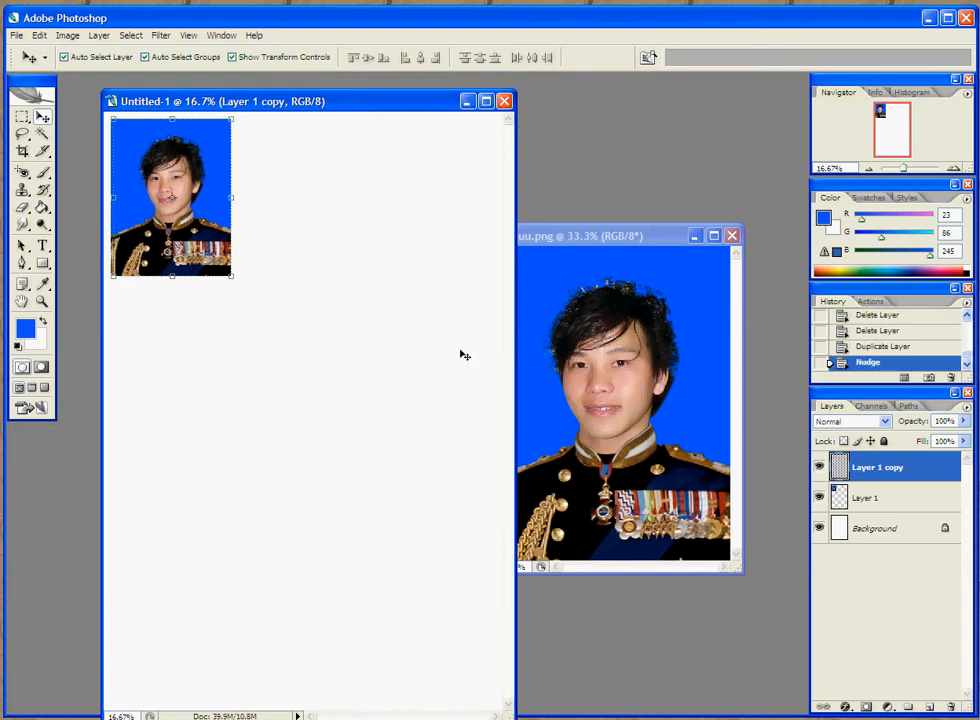
key(shift+Right)
key(shift+Right)
key(shift+Right)
key(shift+Right)
key(shift+Right)
key(shift+Right)
key(shift+Right)
key(shift+Right)
key(shift+Right)
key(shift+Right)
key(shift+Right)
key(shift+Right)
key(shift+Right)
key(shift+Right)
key(shift+Right)
key(shift+Right)
key(shift+Right)
key(shift+Right)
key(shift+Right)
key(shift+Right)
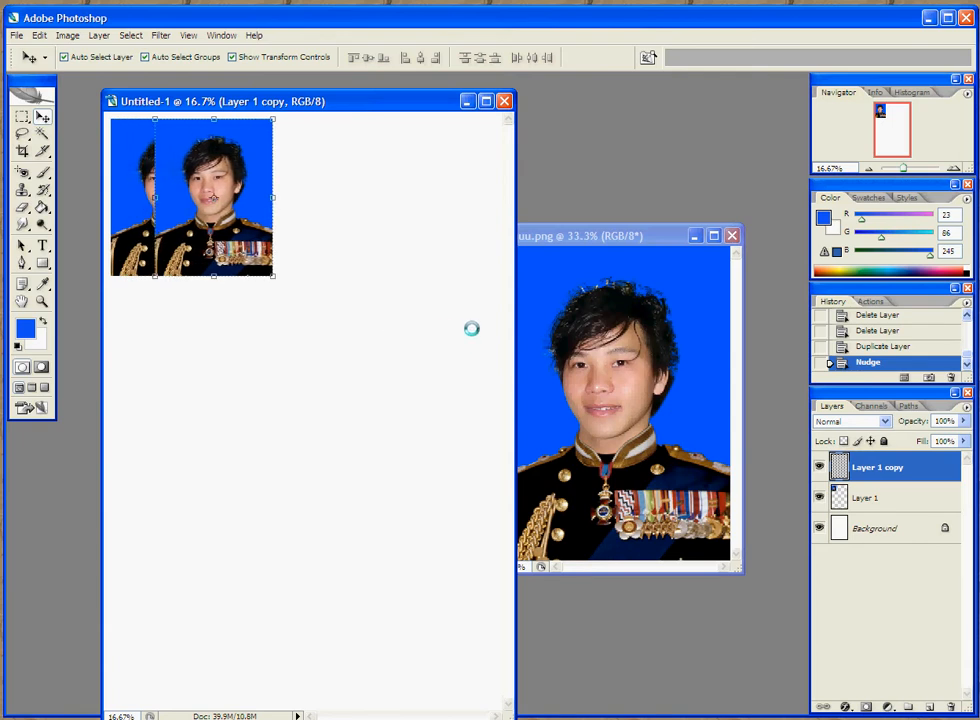
key(shift+Right)
key(shift+Right)
key(shift+Right)
key(shift+Right)
key(shift+Right)
key(shift+Right)
key(shift+Right)
key(shift+Right)
key(shift+Right)
key(shift+Right)
key(shift+Right)
key(shift+Right)
key(shift+Right)
key(shift+Right)
key(shift+Right)
key(shift+Right)
key(shift+Right)
key(shift+Right)
key(shift+Right)
key(shift+Right)
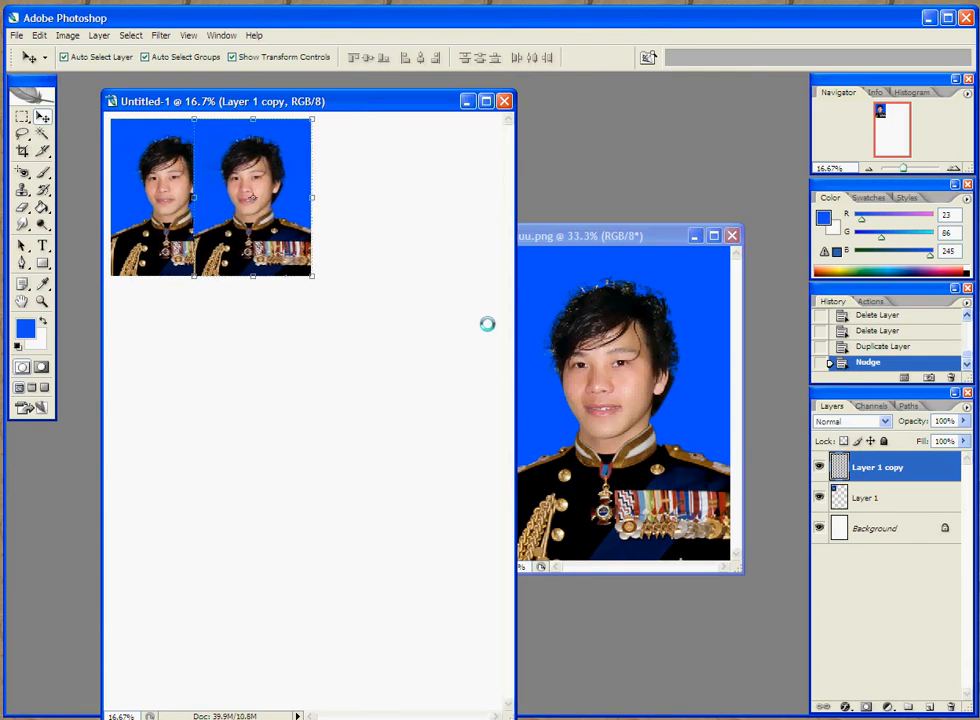
key(shift+Right)
key(shift+Right)
key(shift+Right)
key(shift+Right)
key(shift+Right)
key(shift+Right)
key(shift+Right)
key(shift+Right)
key(shift+Right)
key(shift+Right)
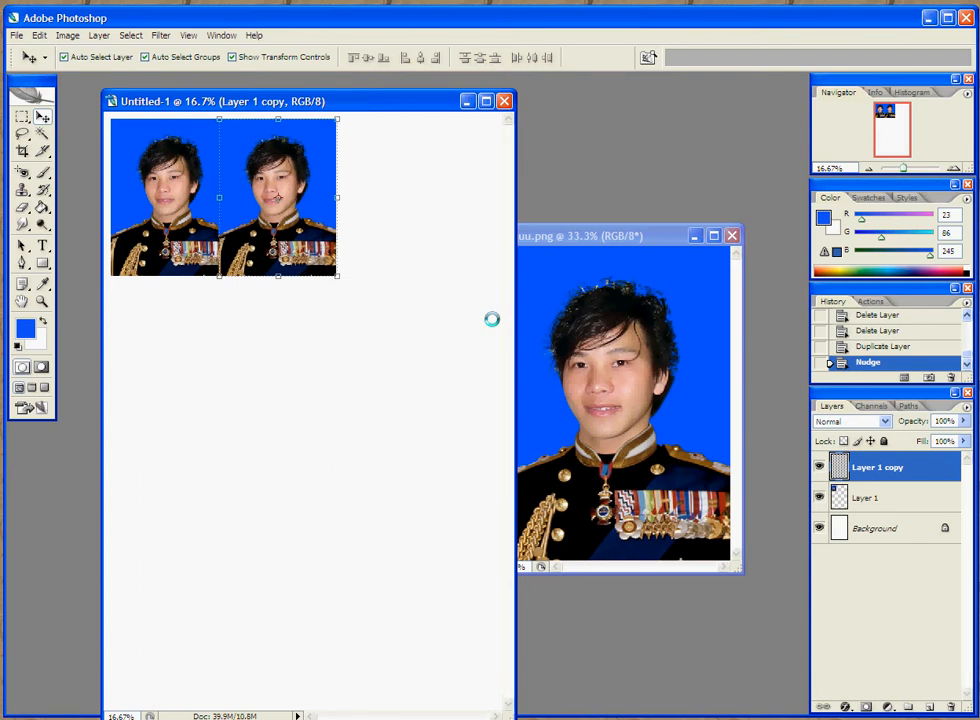
key(shift+Right)
key(shift+Right)
key(shift+Right)
key(shift+Right)
key(shift+Right)
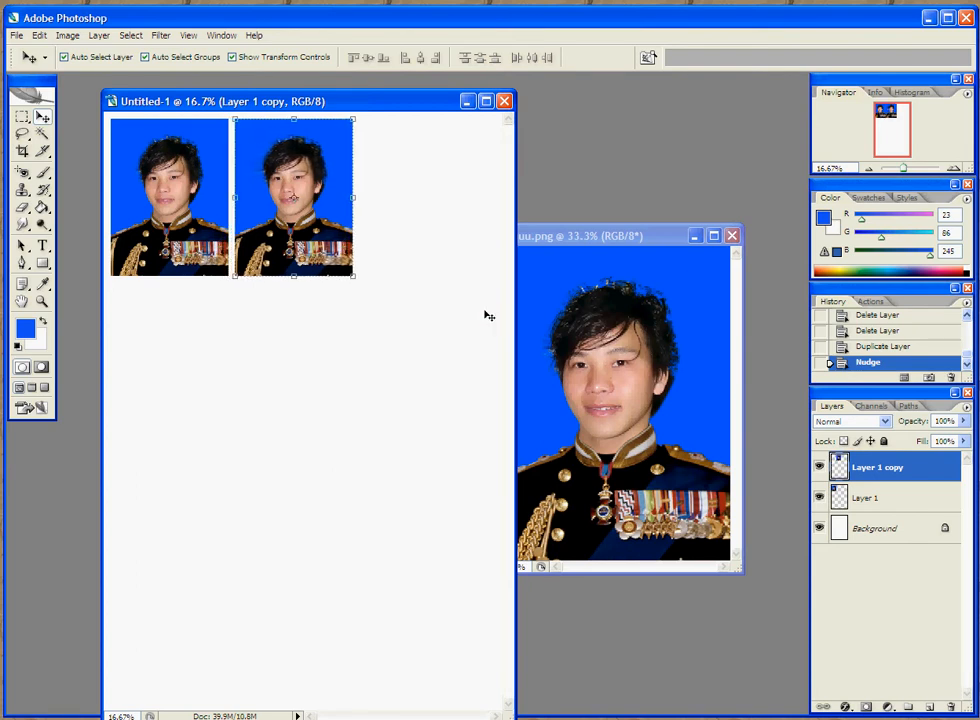
key(shift+Left)
key(shift+Left)
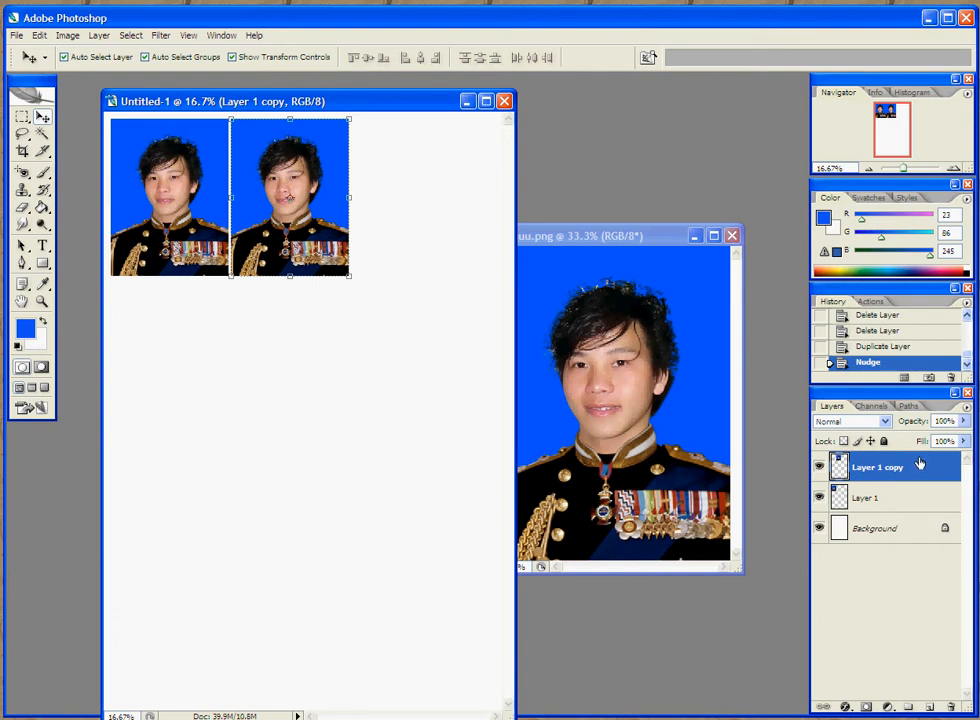
Step: Duplicate the second portrait layer and move the copy straight right into the third place, leaving the same narrow white gap
drag(930, 705, 930, 705)
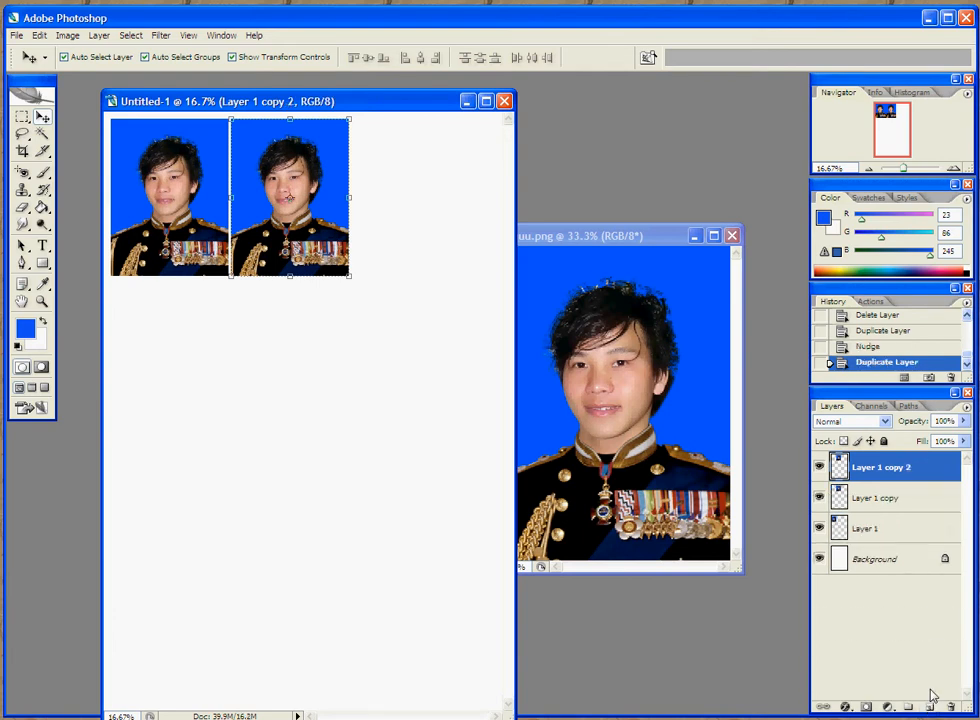
key(shift+Right)
key(shift+Right)
key(shift+Right)
key(shift+Right)
key(shift+Right)
key(shift+Right)
key(shift+Right)
key(shift+Right)
key(shift+Right)
key(shift+Right)
key(shift+Right)
key(shift+Right)
key(shift+Right)
key(shift+Right)
key(shift+Right)
key(shift+Right)
key(shift+Right)
key(shift+Right)
key(shift+Right)
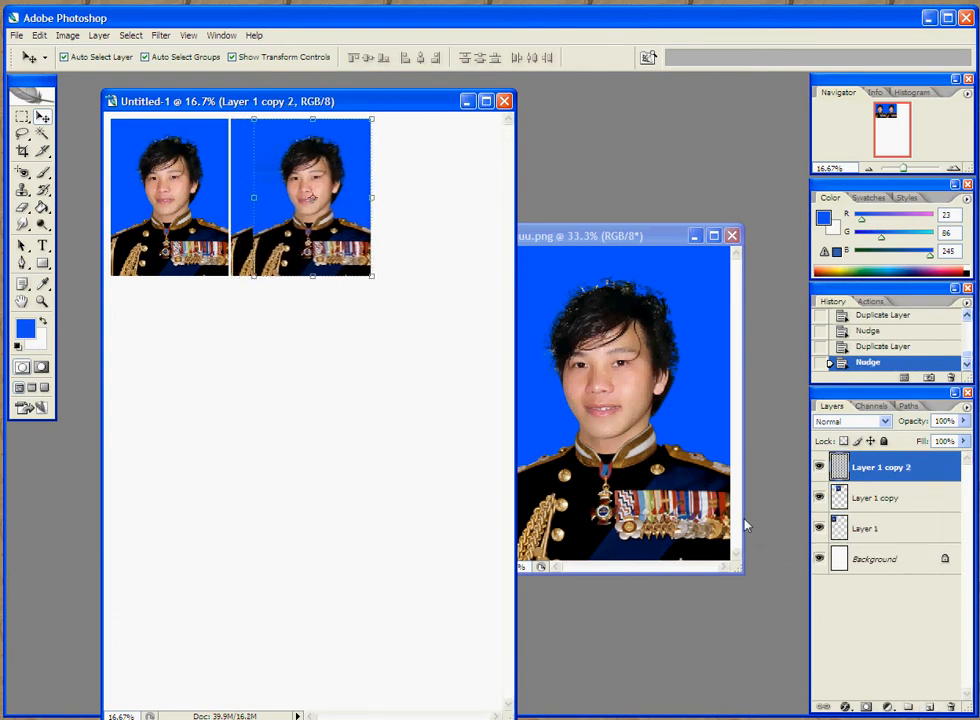
drag(319, 197, 407, 197)
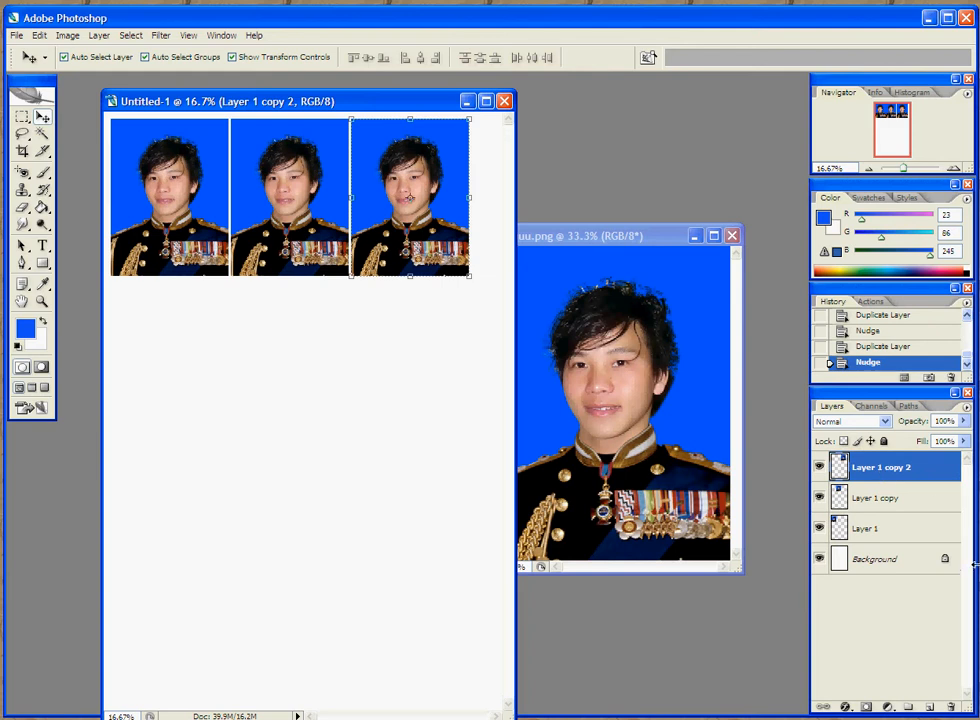
Step: Try merging the portrait copies down into Layer 1, and step the history back to before the merges
key(ctrl+e)
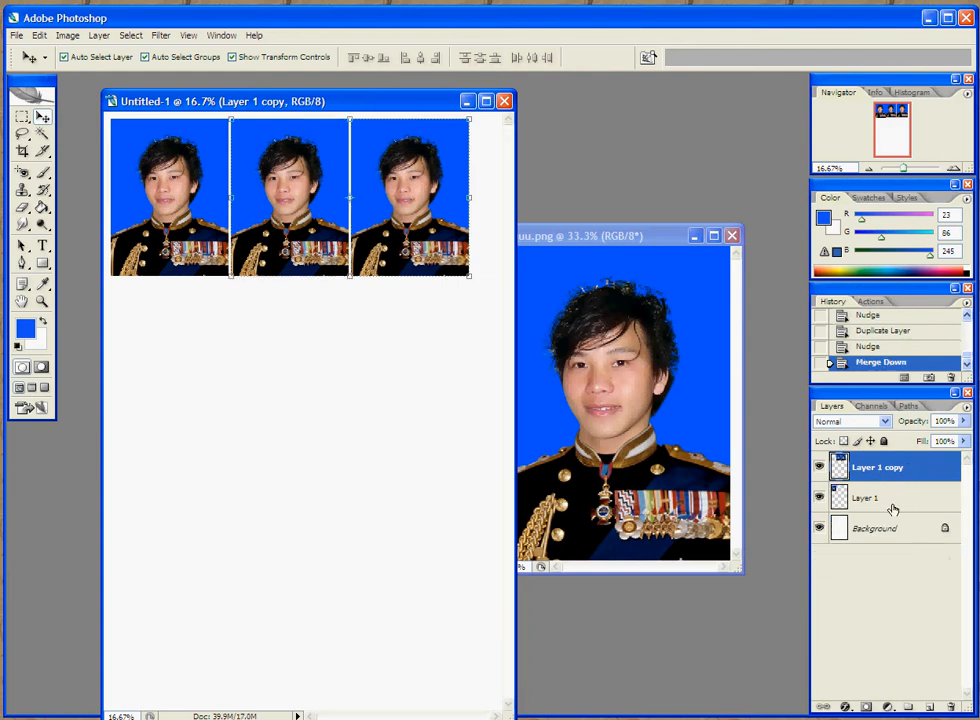
key(ctrl+e)
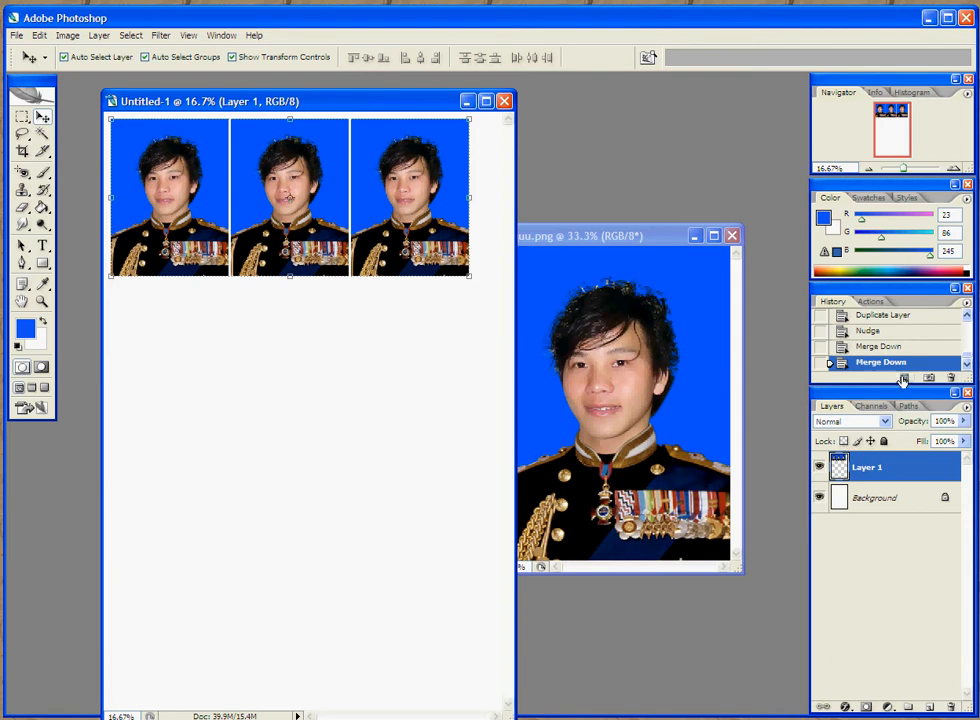
click(878, 332)
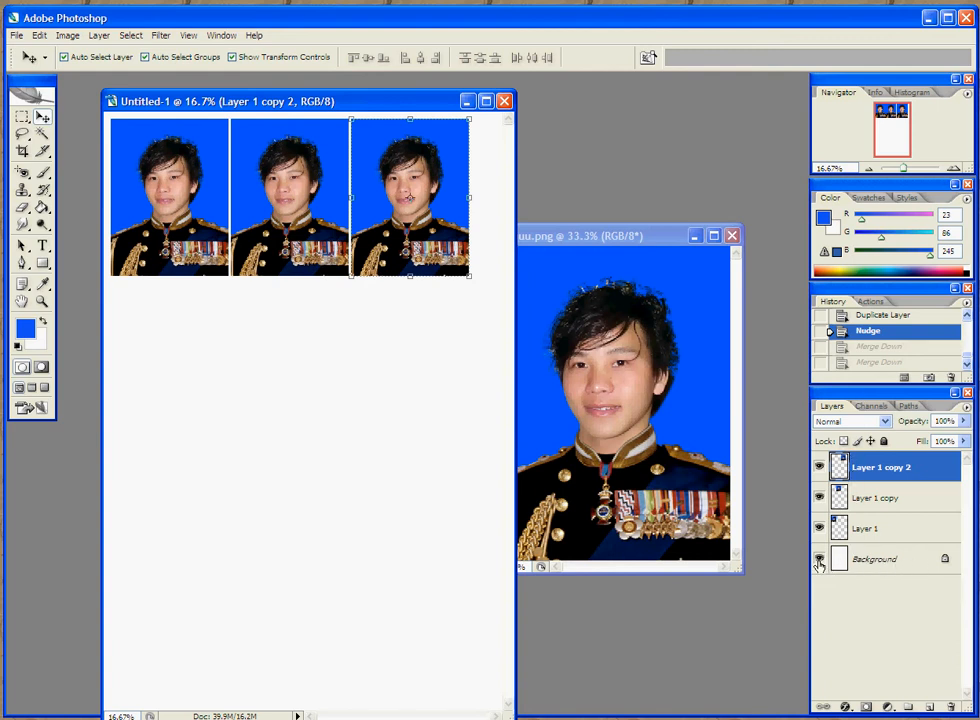
Step: Merge the three portraits into one layer with the background hidden, redisplay the background, and centre the row near the sheet's top edge
click(819, 559)
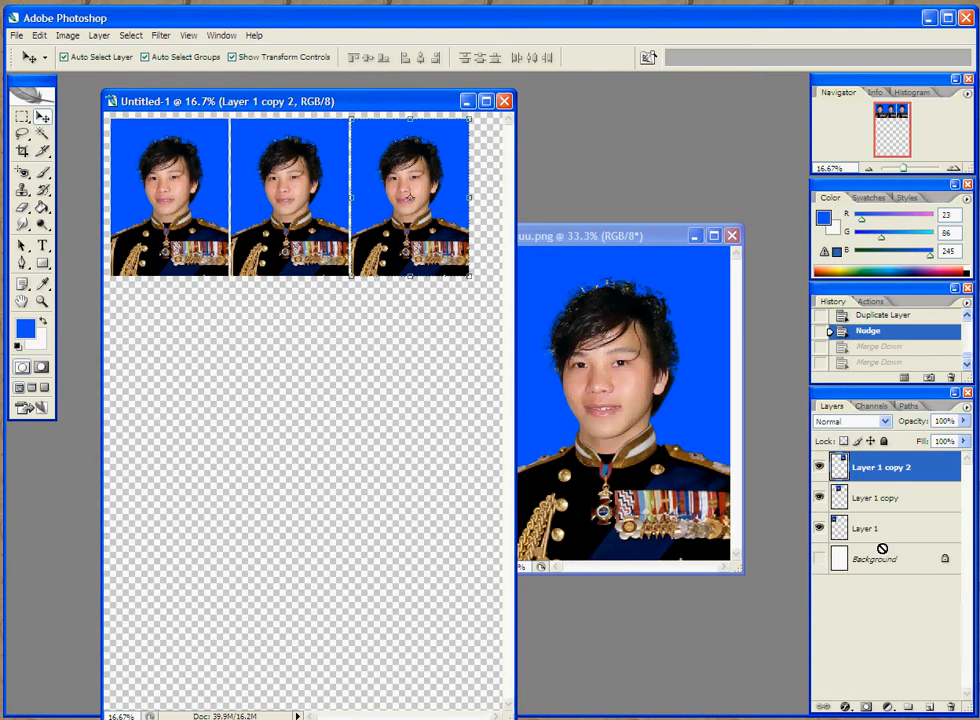
key(ctrl+shift+e)
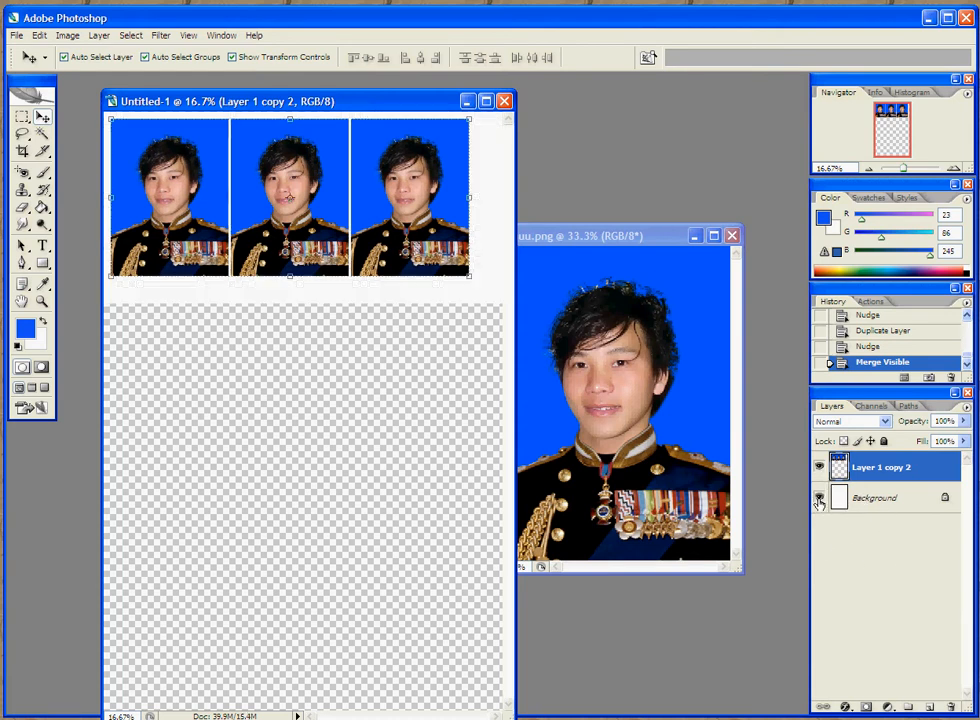
click(819, 498)
drag(289, 199, 299, 251)
drag(430, 272, 432, 227)
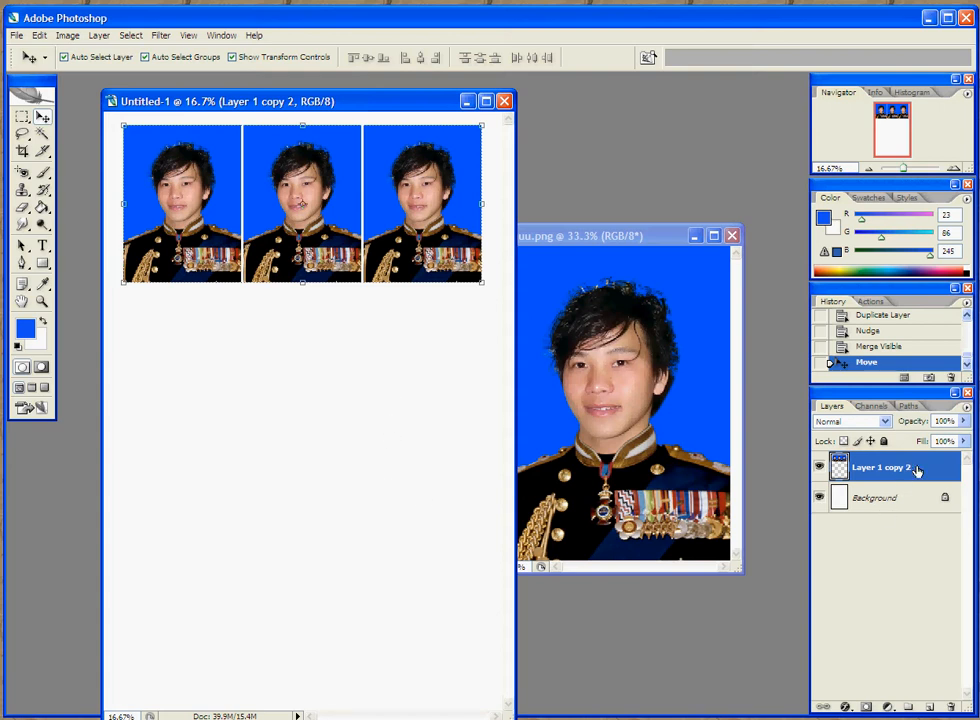
Step: Duplicate the merged three-portrait row and move the copy straight down into a second row, leaving a narrow white gap below the first
drag(918, 480, 908, 707)
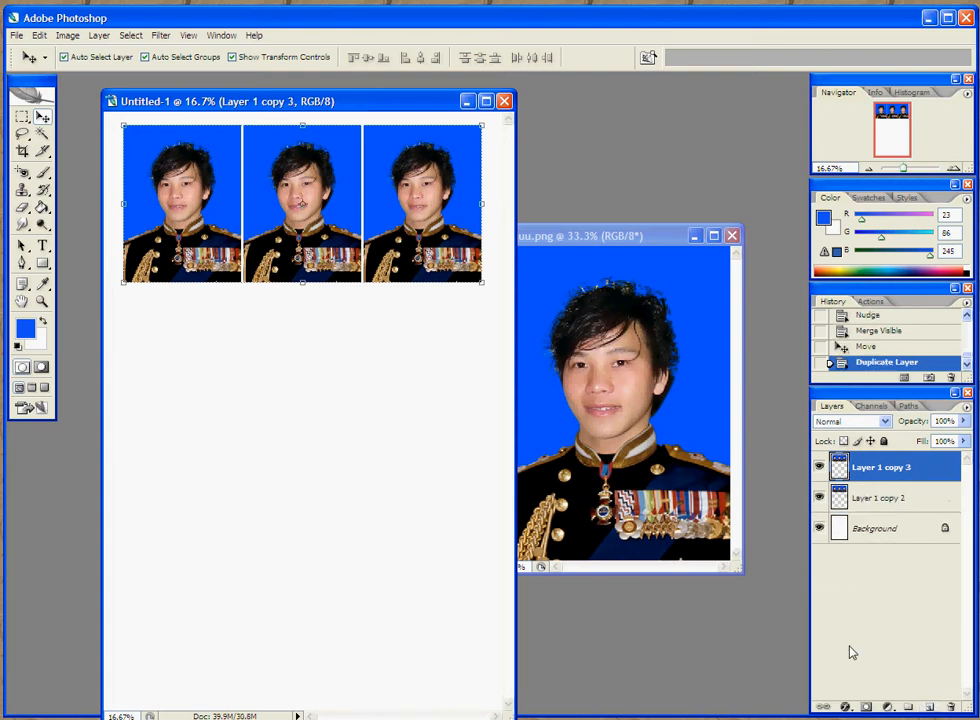
key(shift+Down)
key(shift+Down)
key(shift+Down)
key(shift+Down)
key(shift+Down)
key(shift+Down)
key(shift+Down)
key(shift+Down)
key(shift+Down)
key(shift+Down)
key(shift+Down)
key(shift+Down)
key(shift+Down)
key(shift+Down)
key(shift+Down)
key(shift+Down)
key(shift+Down)
key(shift+Down)
key(shift+Down)
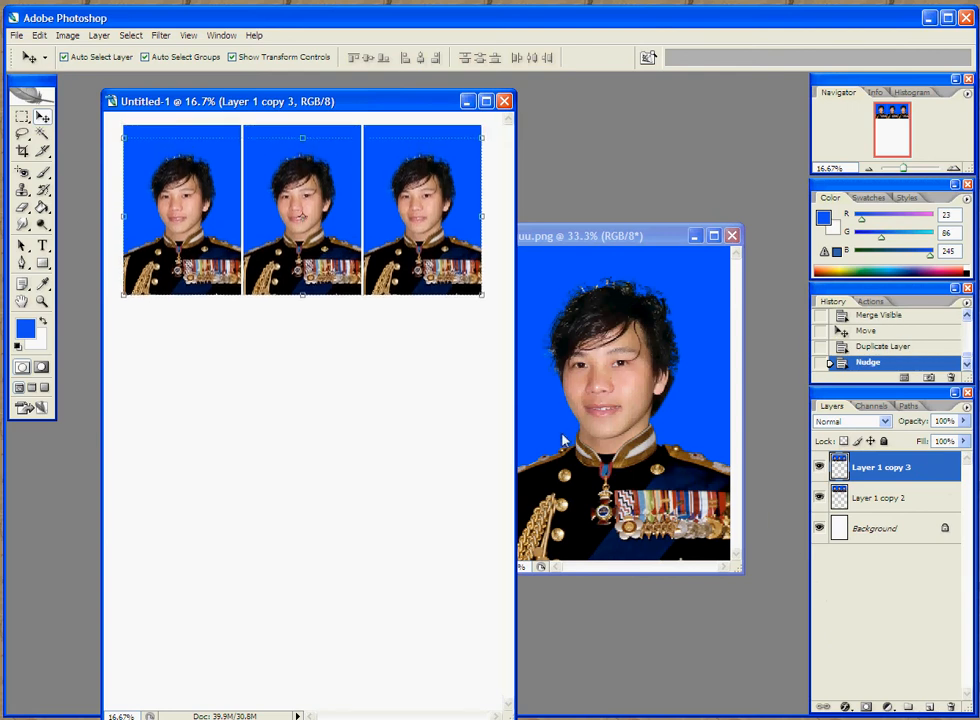
key(shift+Down)
key(shift+Down)
key(shift+Down)
key(shift+Down)
key(shift+Down)
key(shift+Down)
key(shift+Down)
key(shift+Down)
key(shift+Down)
key(shift+Down)
key(shift+Down)
key(shift+Down)
key(shift+Down)
key(shift+Down)
key(shift+Down)
key(shift+Down)
key(shift+Down)
key(shift+Down)
key(shift+Down)
key(shift+Down)
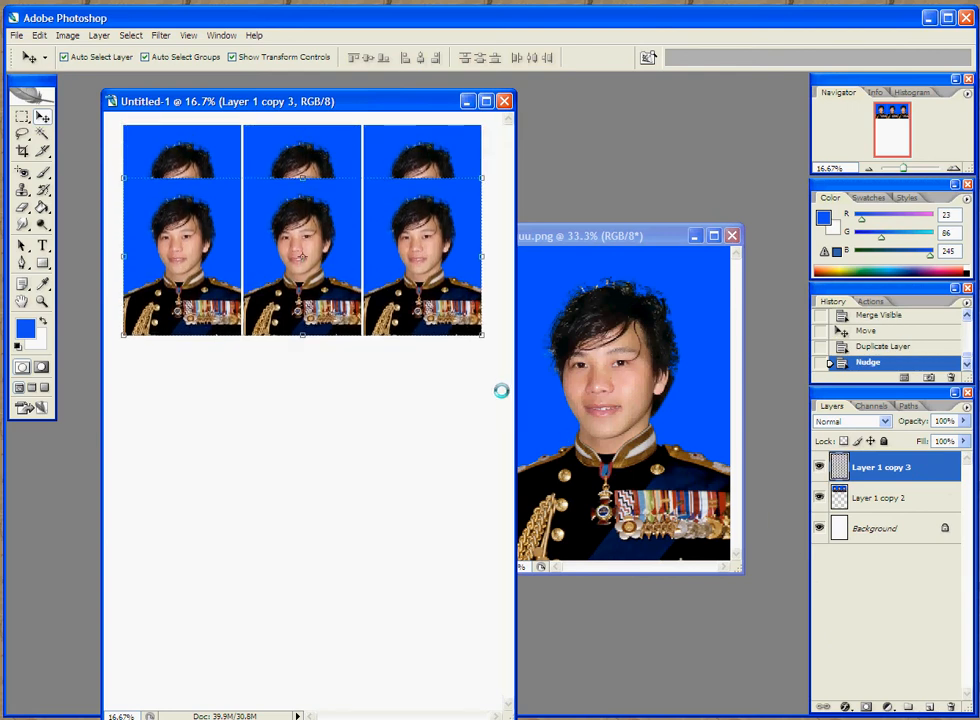
key(shift+Down)
key(shift+Down)
key(shift+Down)
key(shift+Down)
key(shift+Down)
key(shift+Down)
key(shift+Down)
key(shift+Down)
key(shift+Down)
key(shift+Down)
key(shift+Down)
key(shift+Down)
key(shift+Down)
key(shift+Down)
key(shift+Down)
key(shift+Down)
key(shift+Down)
key(shift+Down)
key(shift+Down)
key(shift+Down)
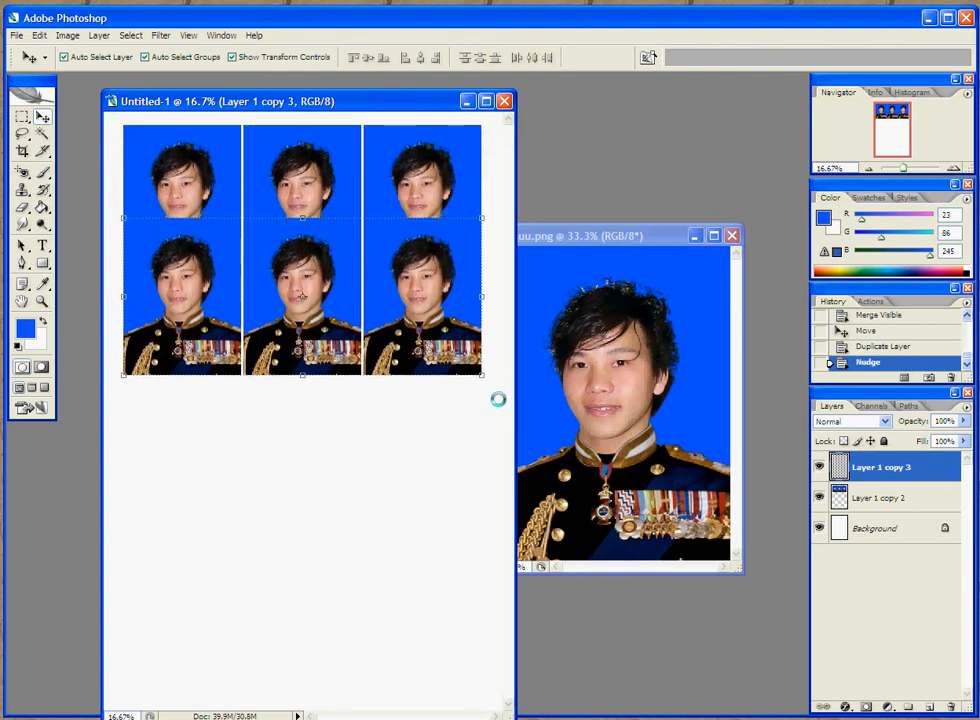
key(shift+Down)
key(shift+Down)
key(shift+Down)
key(shift+Down)
key(shift+Down)
key(shift+Down)
key(shift+Down)
key(shift+Down)
key(shift+Down)
key(shift+Down)
key(shift+Down)
key(shift+Down)
key(shift+Down)
key(shift+Down)
key(shift+Down)
key(shift+Down)
key(shift+Down)
key(shift+Down)
key(shift+Down)
key(shift+Down)
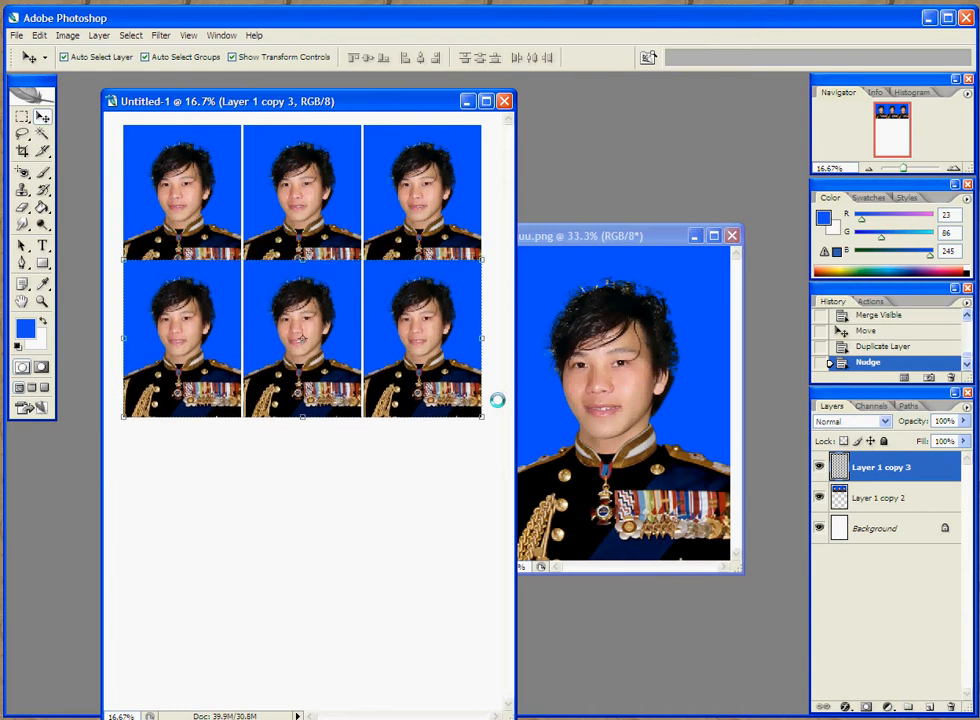
key(shift+Down)
key(shift+Down)
key(shift+Down)
key(shift+Down)
key(shift+Down)
key(shift+Down)
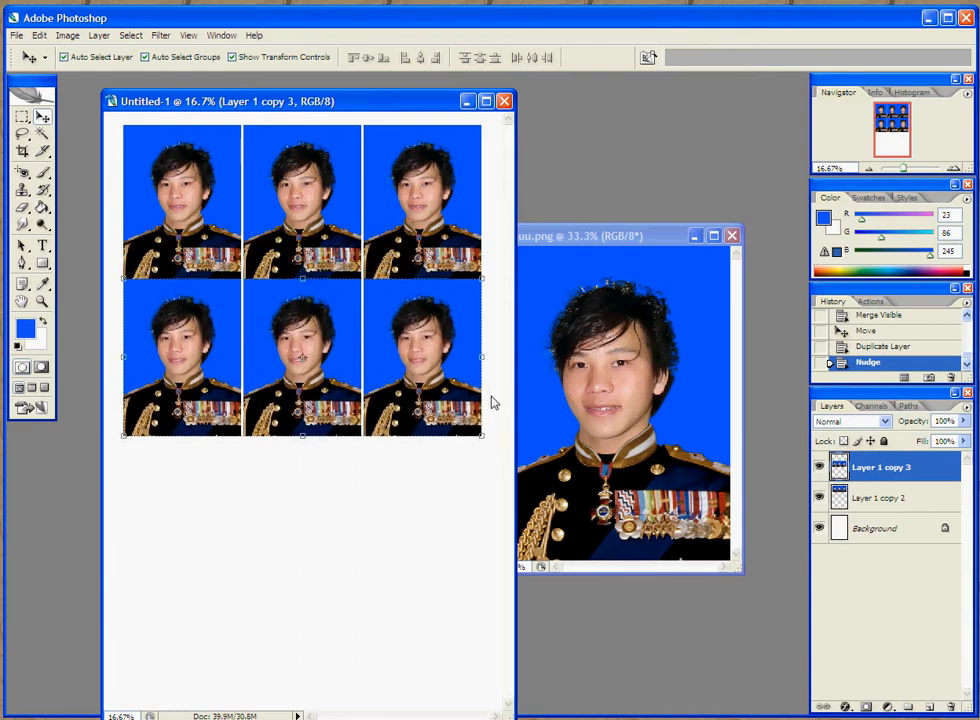
key(shift+Up)
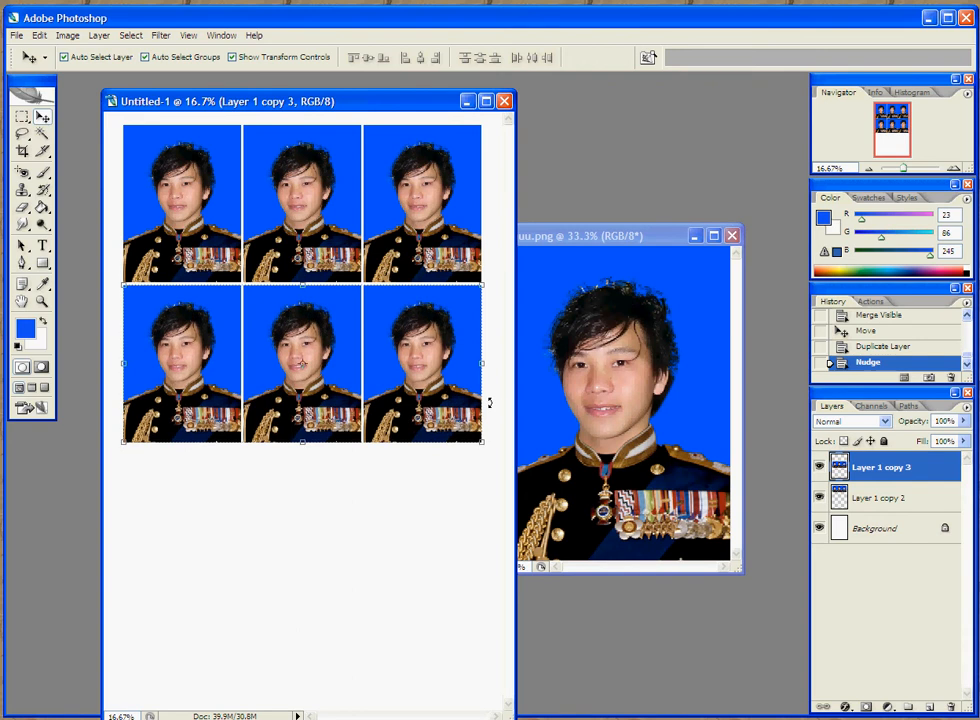
Step: Duplicate the second portrait row and move the copy straight down into a third row, leaving the same narrow white gap
drag(929, 470, 929, 707)
key(shift+Down)
key(shift+Down)
key(shift+Down)
key(shift+Down)
key(shift+Down)
key(shift+Down)
key(shift+Down)
key(shift+Down)
key(shift+Down)
key(shift+Down)
key(shift+Down)
key(shift+Down)
key(shift+Down)
key(shift+Down)
key(shift+Down)
key(shift+Down)
key(shift+Down)
key(shift+Down)
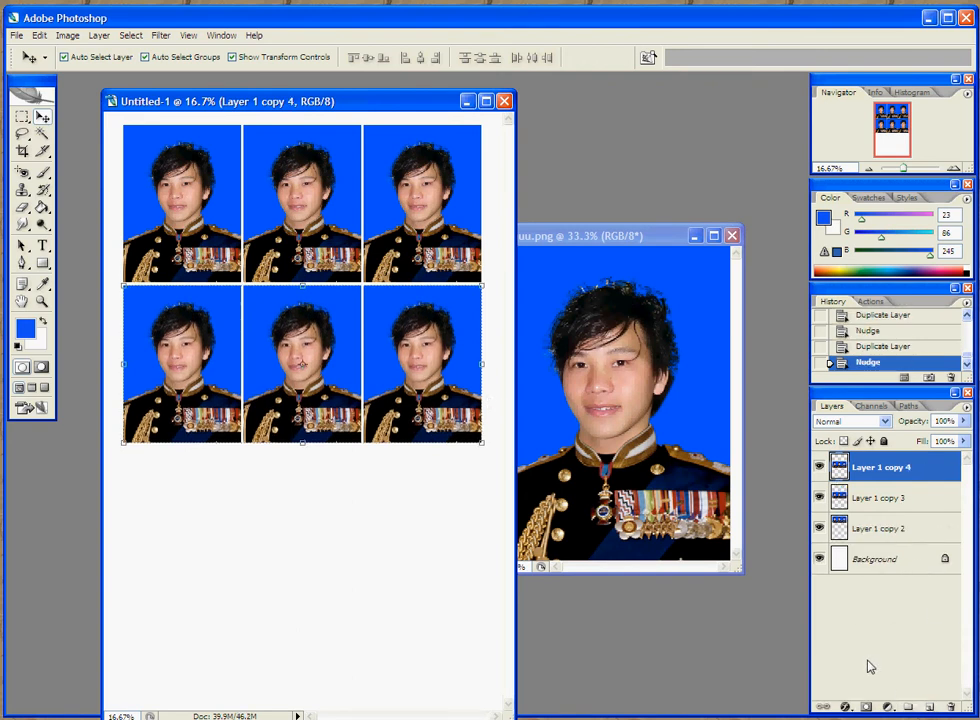
key(shift+Down)
key(shift+Down)
key(shift+Down)
key(shift+Down)
key(shift+Down)
key(shift+Down)
key(shift+Down)
key(shift+Down)
key(shift+Down)
key(shift+Down)
key(shift+Down)
key(shift+Down)
key(shift+Down)
key(shift+Down)
key(shift+Down)
key(shift+Down)
key(shift+Down)
key(shift+Down)
key(shift+Down)
key(shift+Down)
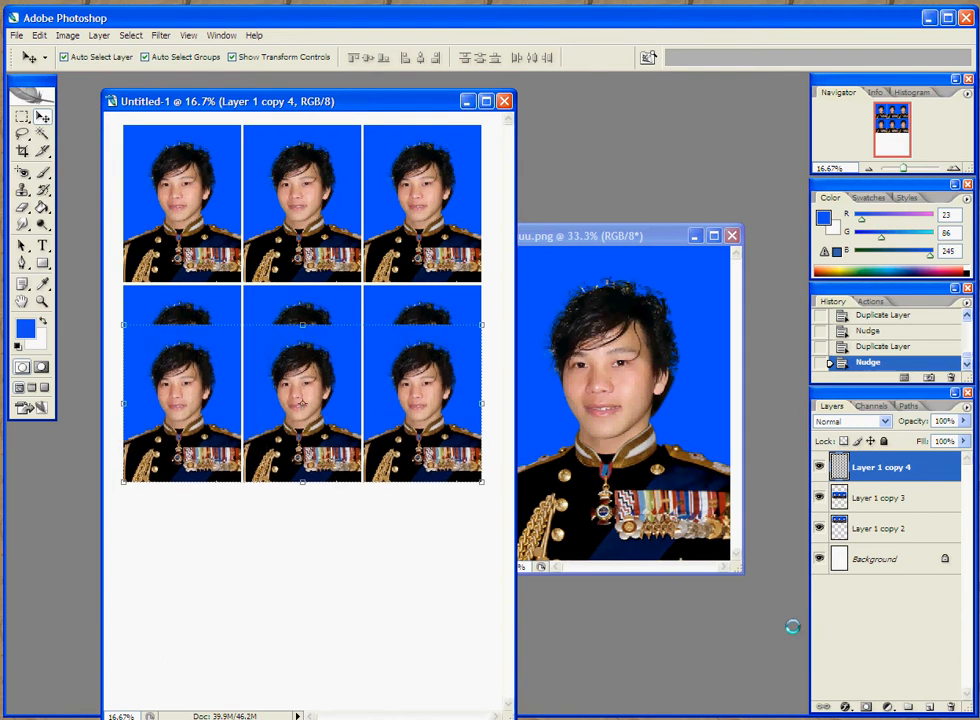
key(shift+Down)
key(shift+Down)
key(shift+Down)
key(shift+Down)
key(shift+Down)
key(shift+Down)
key(shift+Down)
key(shift+Down)
key(shift+Down)
key(shift+Down)
key(shift+Down)
key(shift+Down)
key(shift+Down)
key(shift+Down)
key(shift+Down)
key(shift+Down)
key(shift+Down)
key(shift+Down)
key(shift+Down)
key(shift+Down)
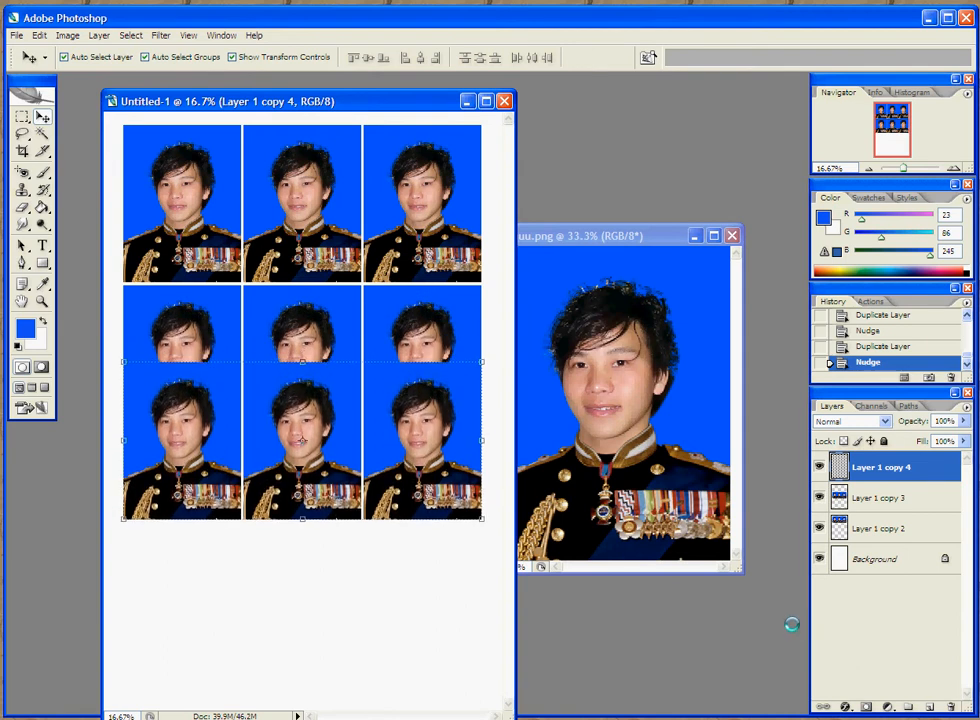
drag(302, 468, 302, 506)
key(shift+Down)
key(shift+Down)
key(shift+Down)
key(shift+Down)
key(shift+Down)
key(shift+Down)
key(shift+Down)
key(shift+Down)
key(shift+Down)
key(shift+Down)
key(shift+Down)
key(shift+Down)
key(shift+Down)
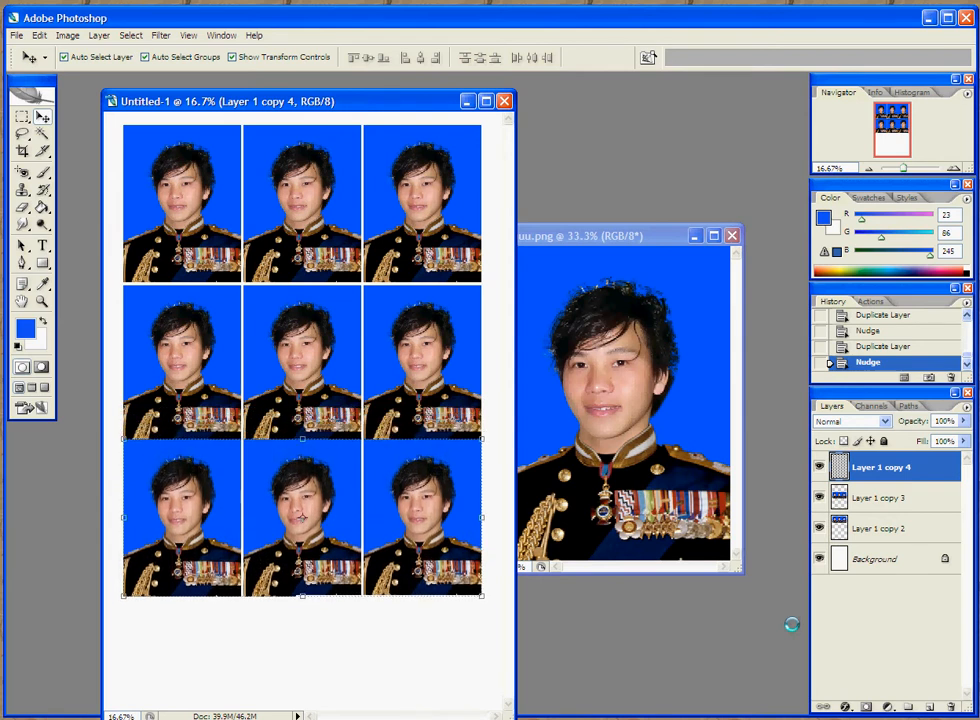
key(Up)
key(Up)
key(Up)
key(Up)
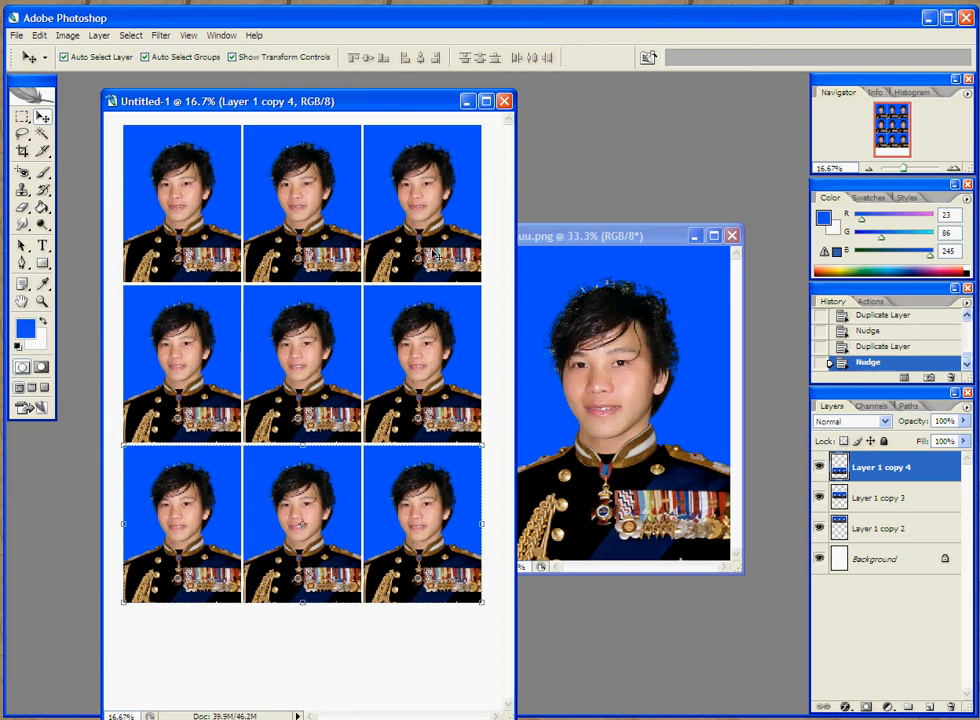
Step: Bring the uuu.png portrait to the front and switch the Crop tool's resolution unit to pixels/inch
drag(388, 104, 431, 132)
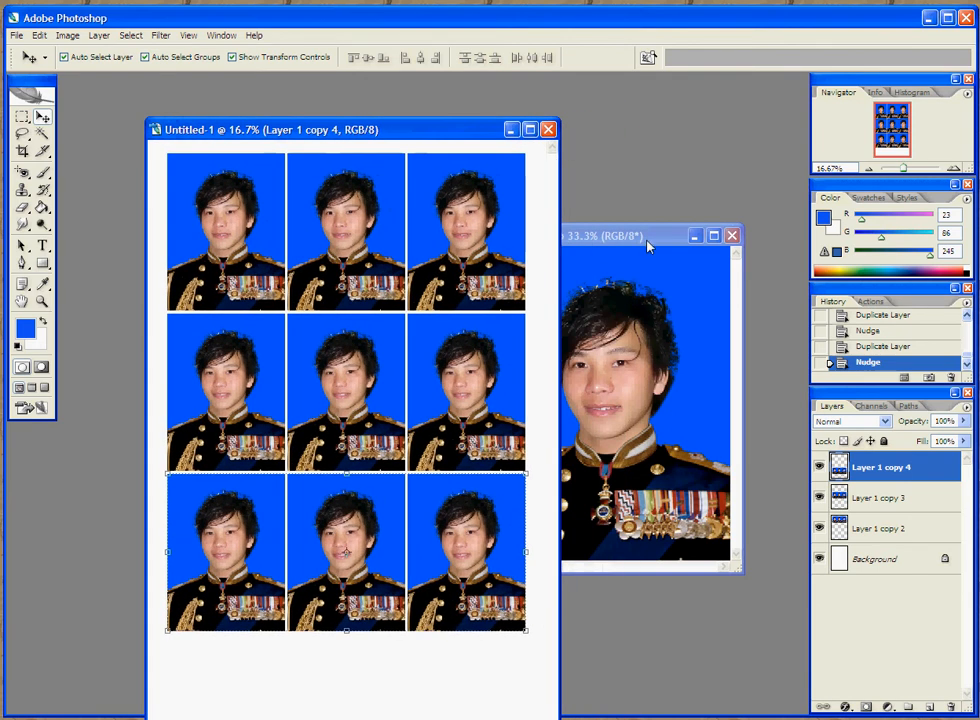
click(650, 236)
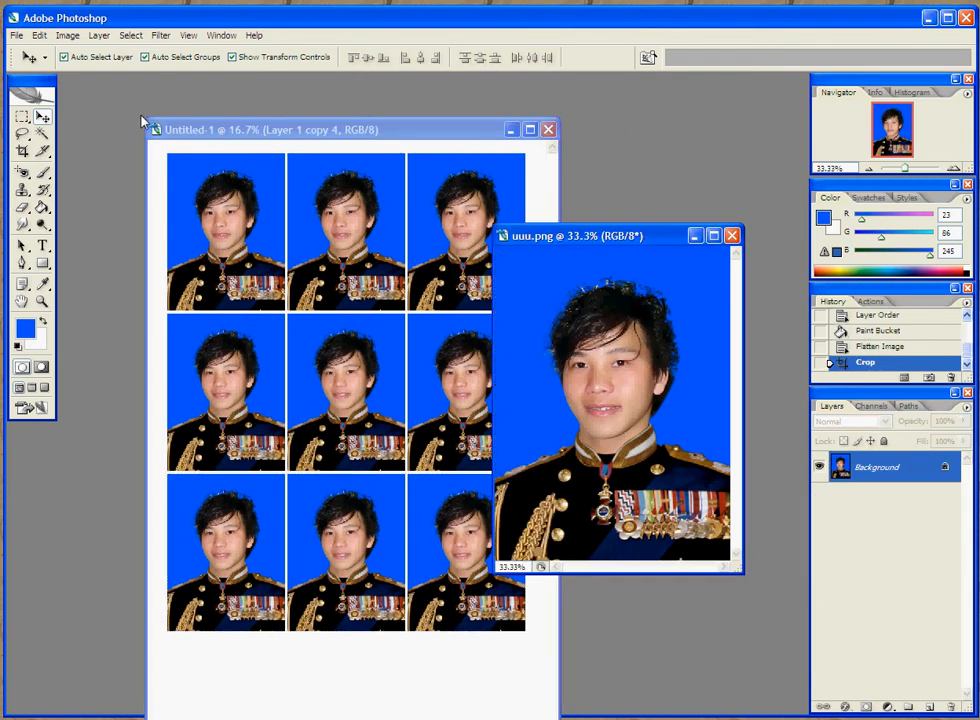
click(22, 150)
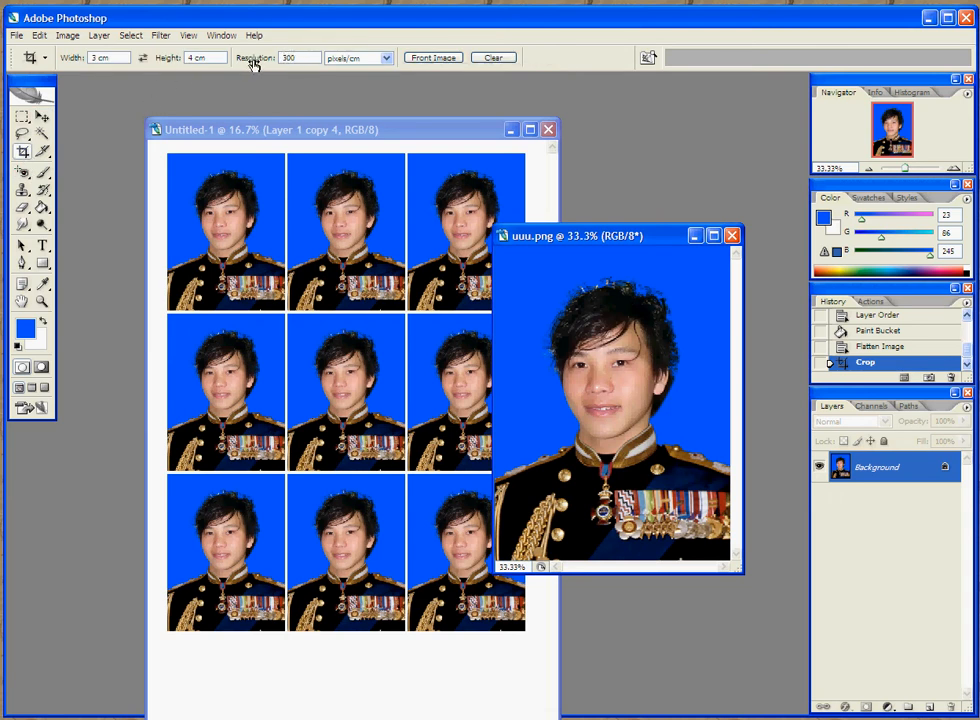
click(387, 58)
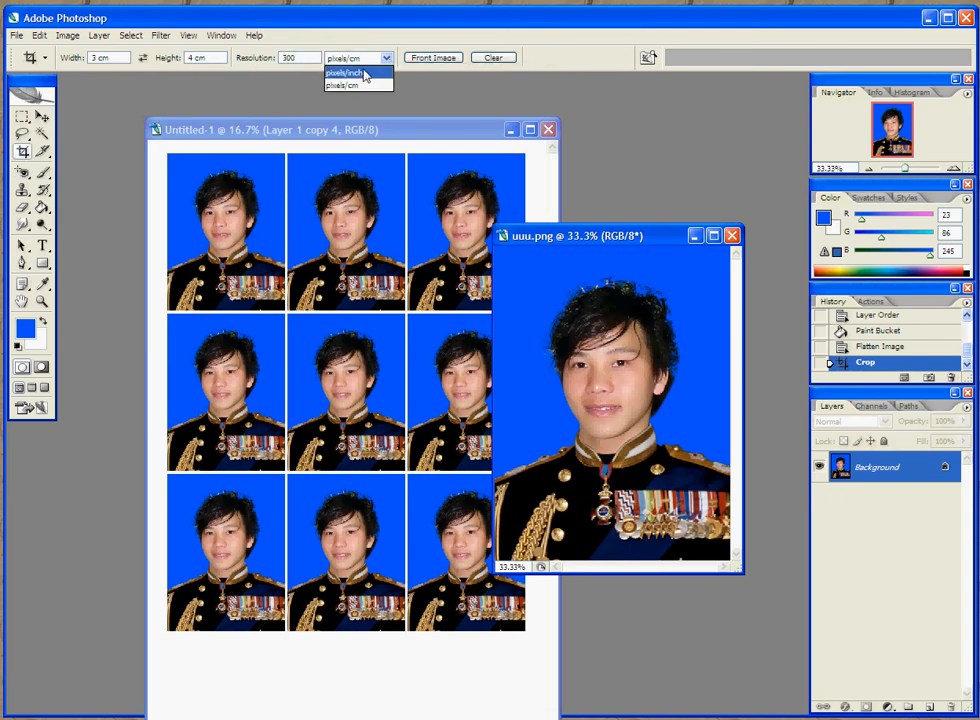
click(355, 73)
drag(298, 58, 276, 58)
Step: Examine the new-document size and resolution settings, including the 4 x 6 preset, and cancel without creating a document
click(17, 37)
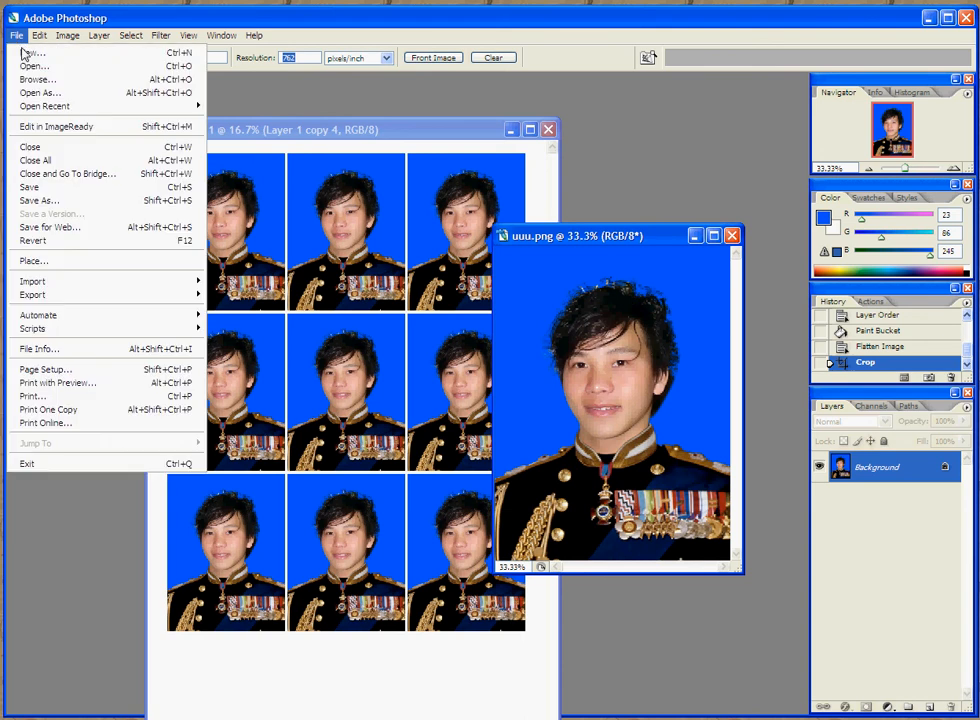
click(31, 52)
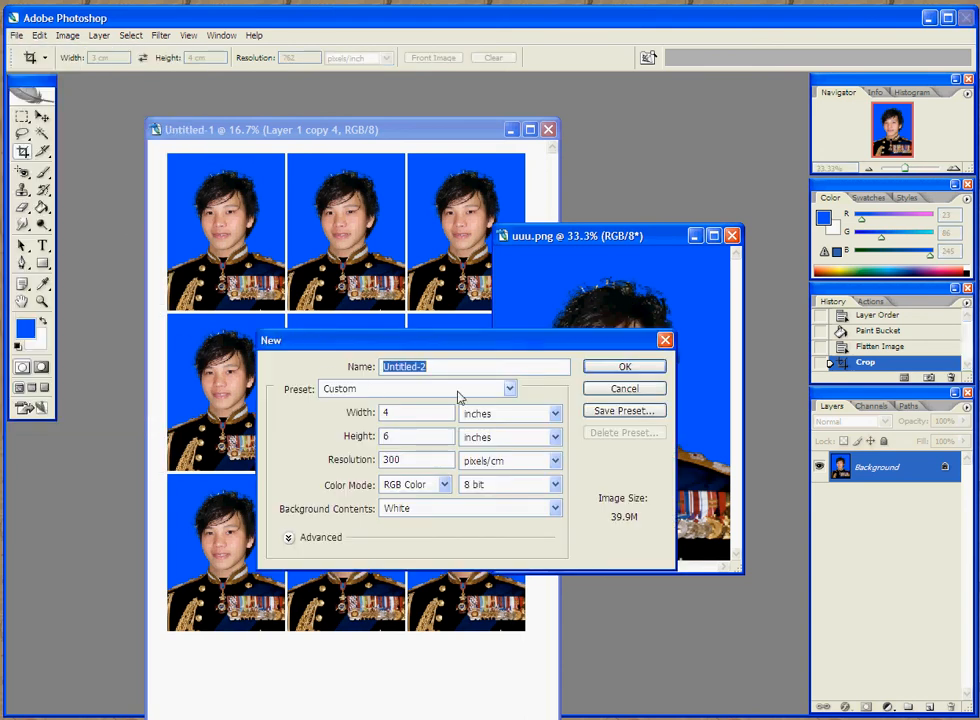
click(478, 389)
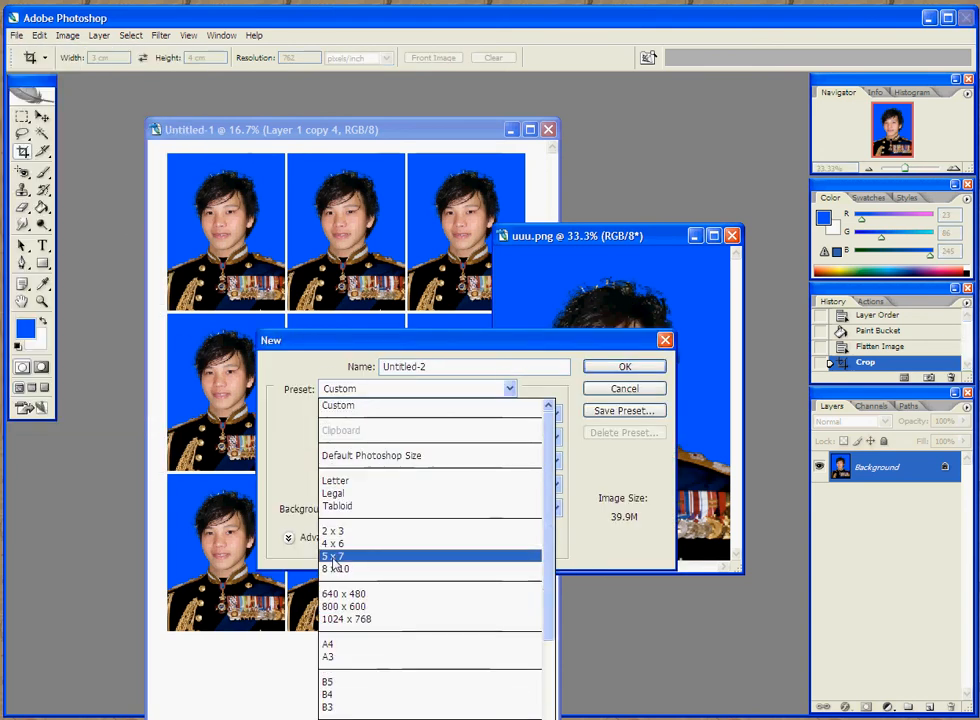
click(333, 543)
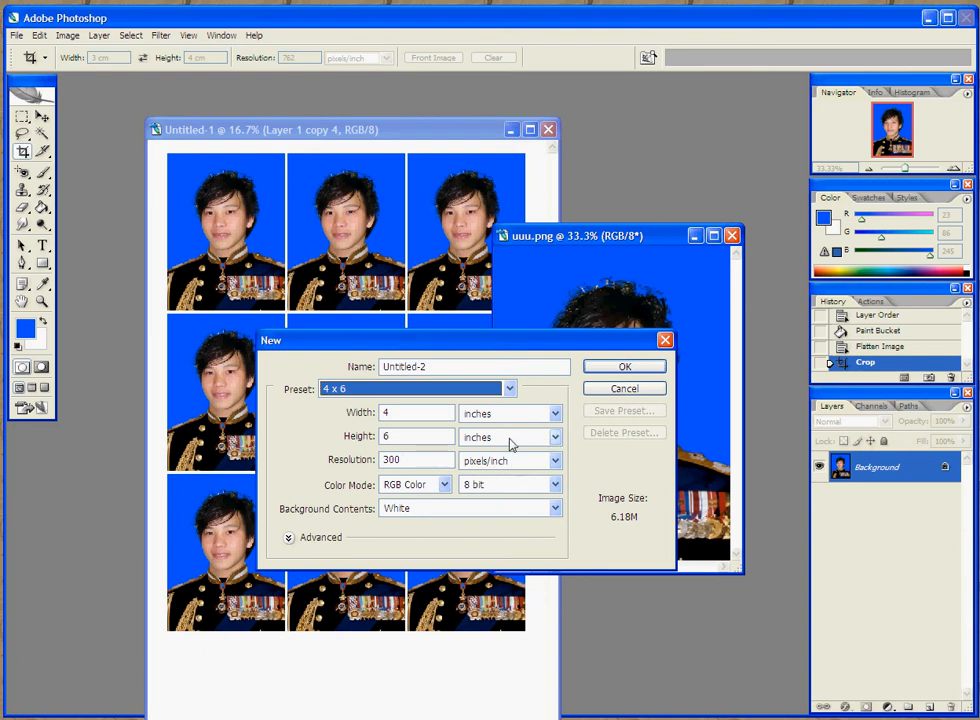
click(630, 390)
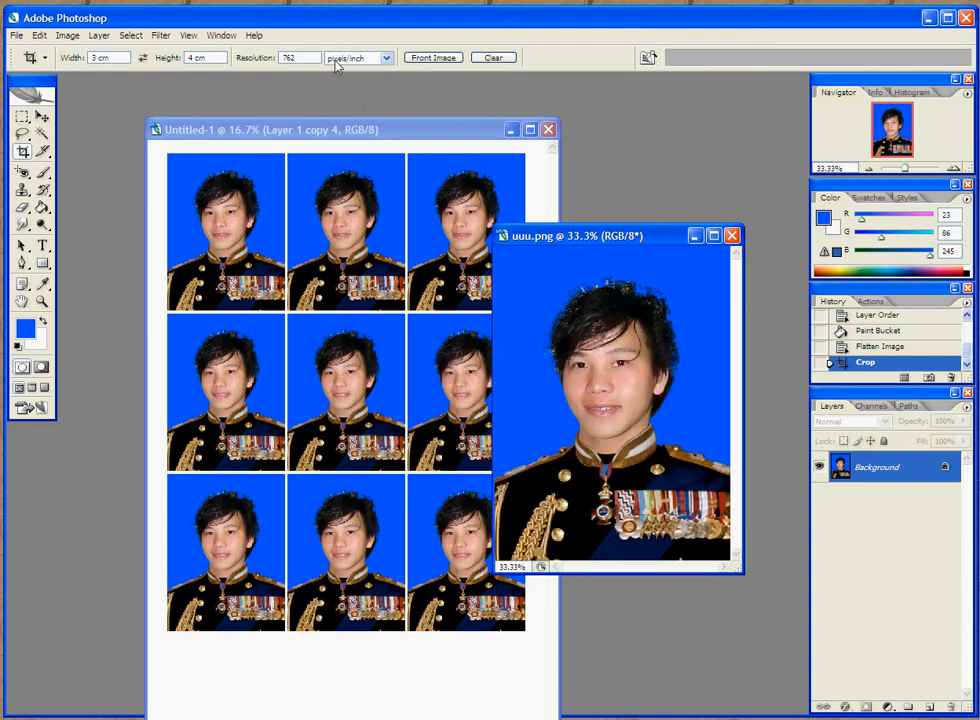
drag(311, 58, 260, 73)
click(16, 35)
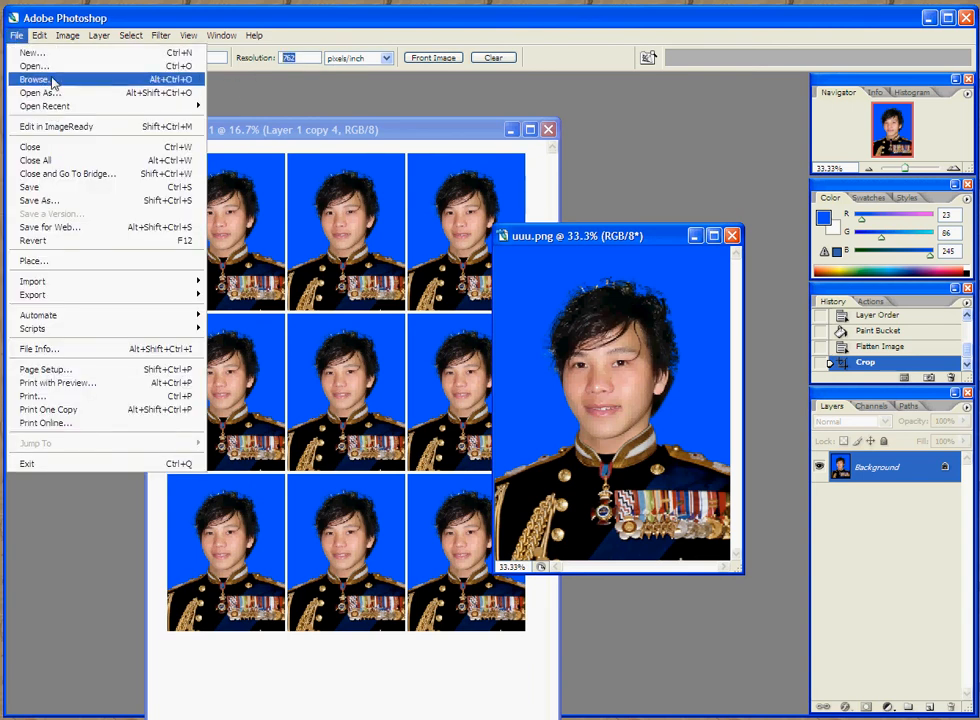
click(46, 58)
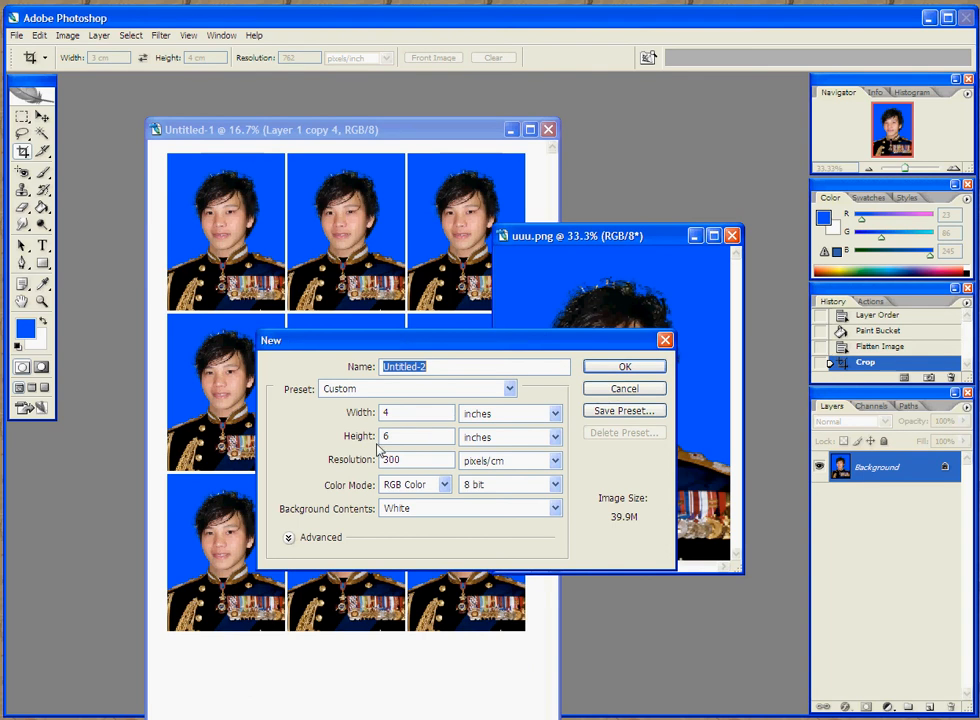
click(642, 388)
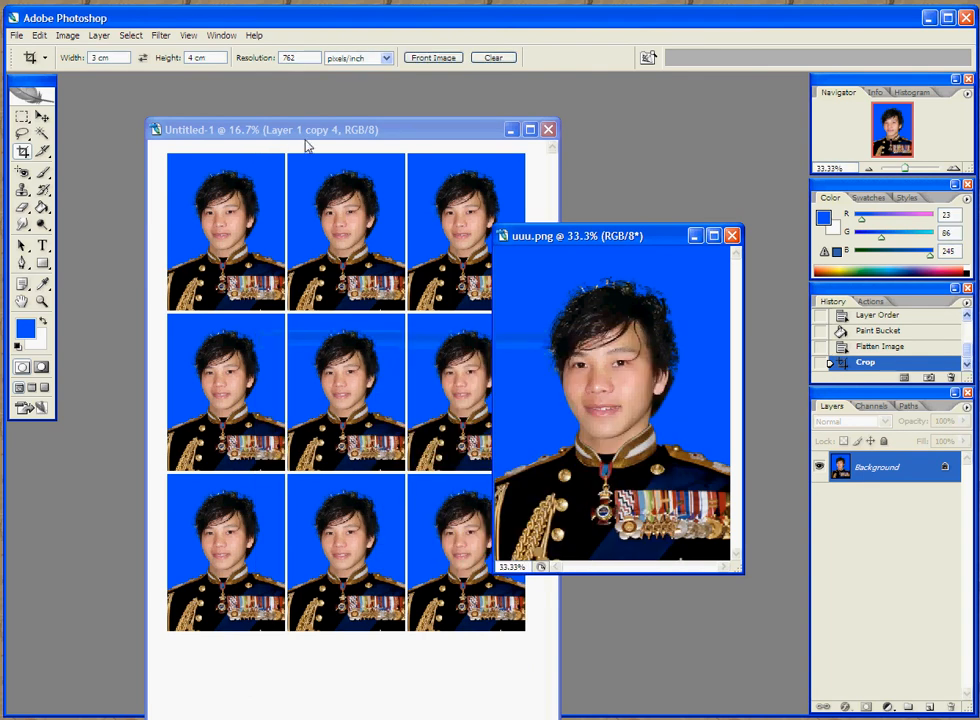
Step: Set the Crop tool's resolution to 300 pixels/inch and shift the uuu.png window slightly upward
double_click(294, 58)
text(300)
drag(527, 244, 521, 215)
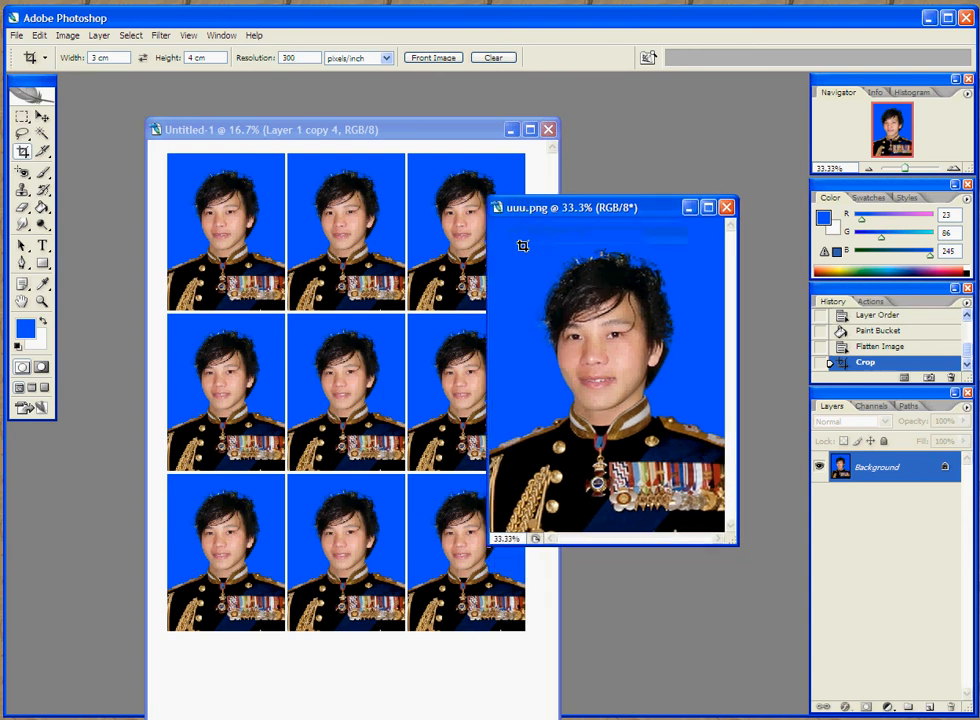
Step: Bring the Untitled-1 print sheet to the front and reposition its window so all three portrait rows are in view
click(285, 132)
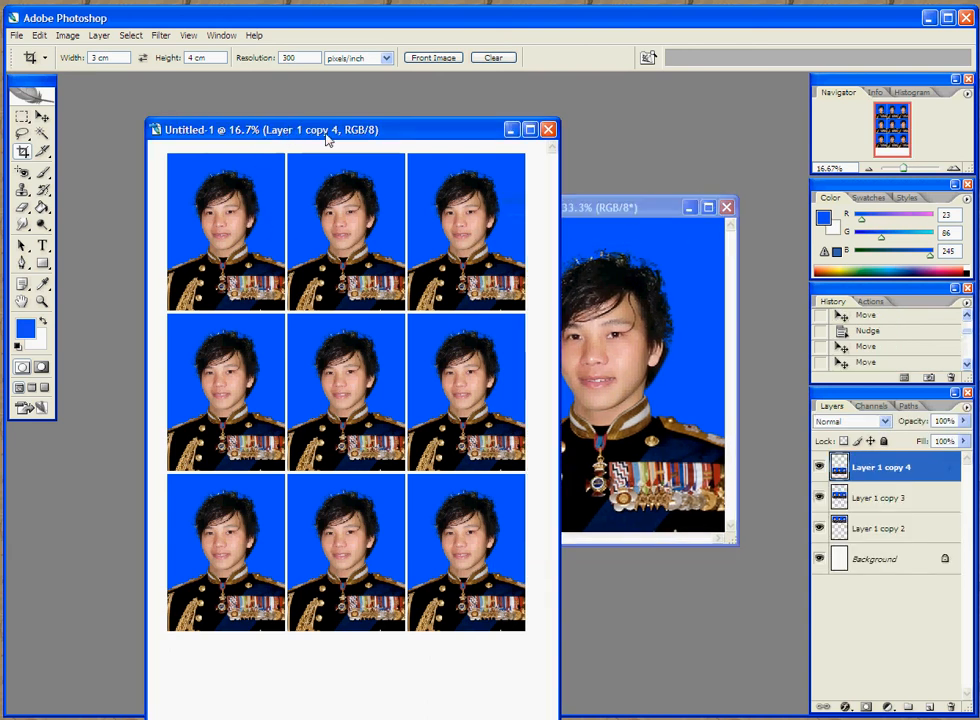
drag(444, 138, 477, 141)
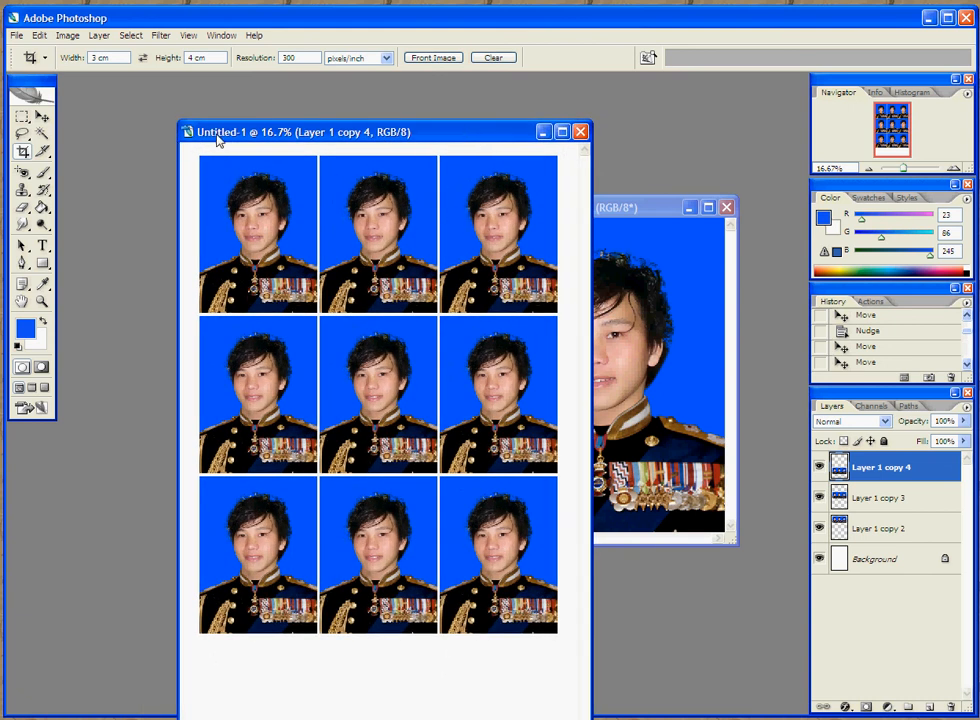
drag(185, 134, 183, 106)
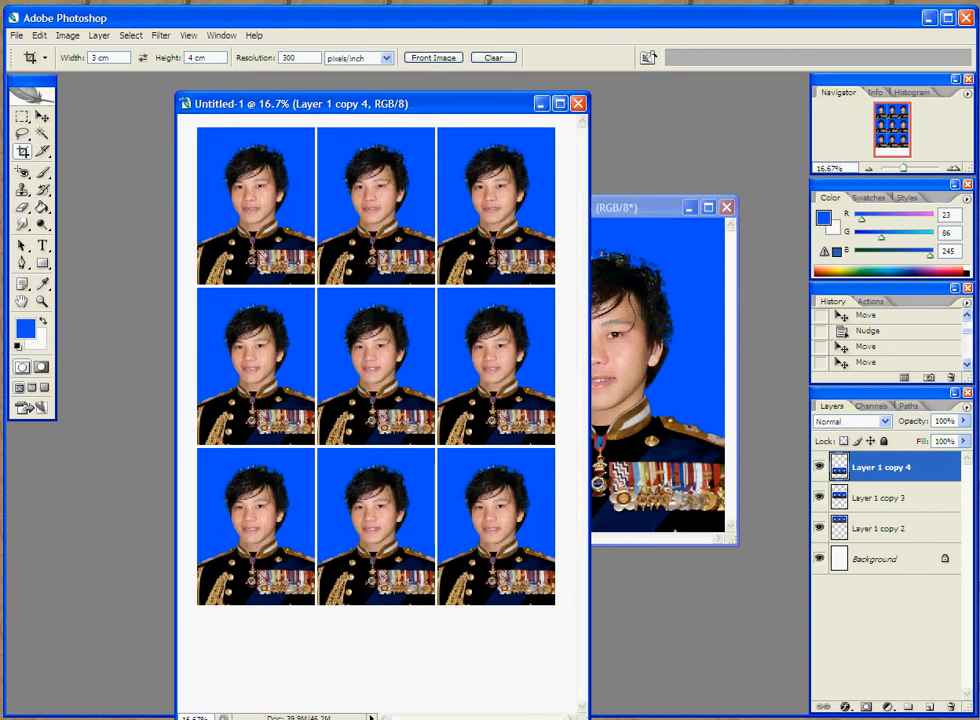